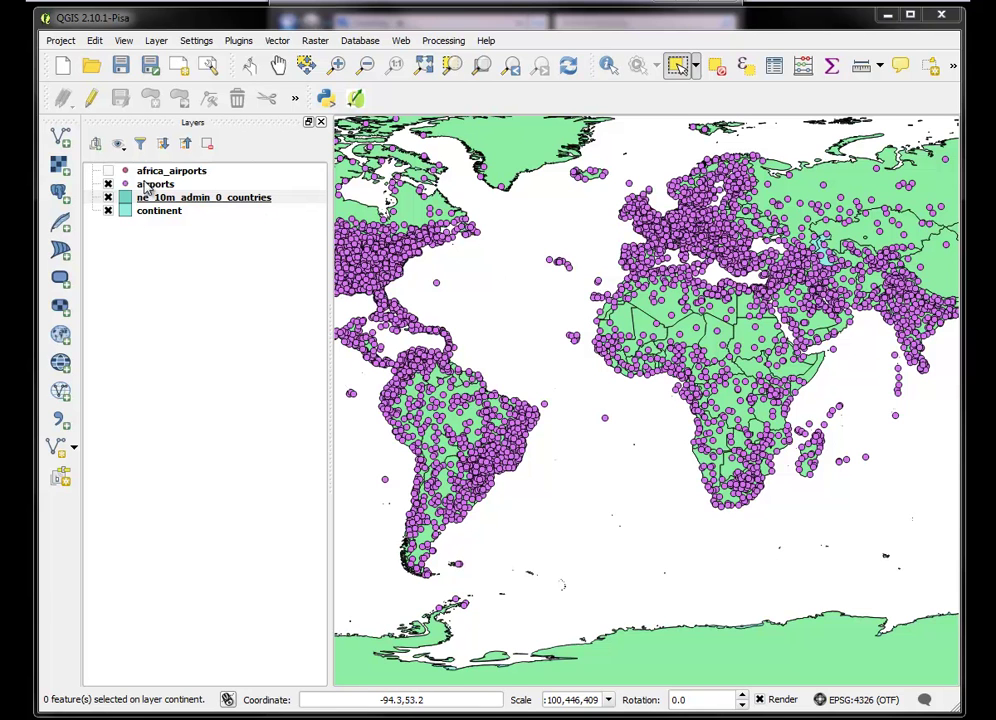
Turn on the africa_airports layer and zoom the map to its extent over Africa
{"action": "left_click", "coordinate": [109, 171]}
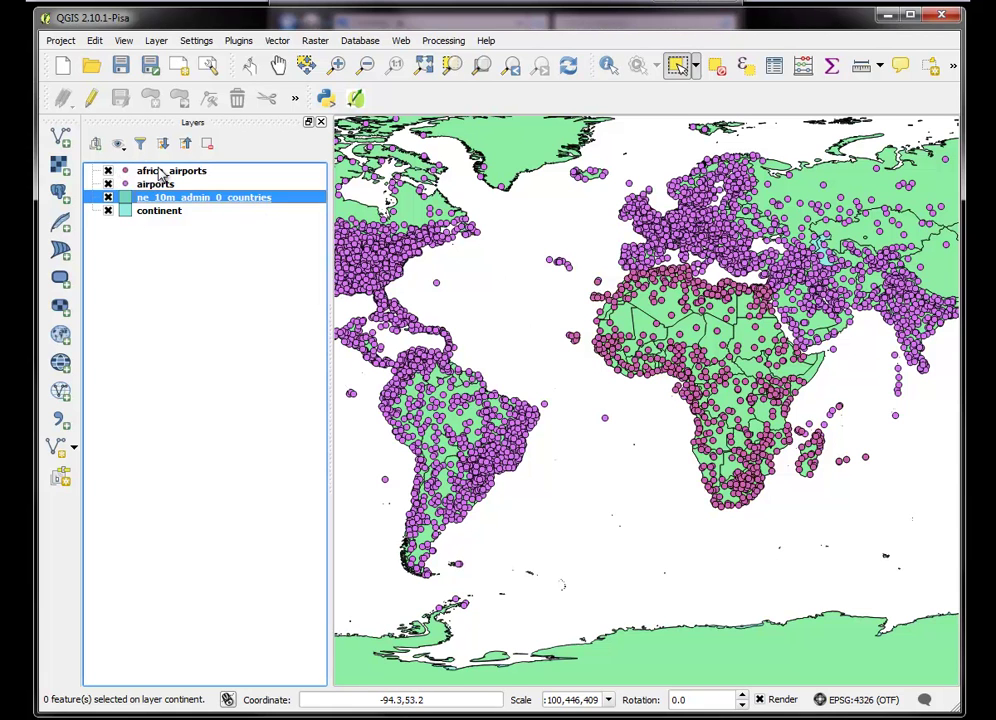
{"action": "right_click", "coordinate": [159, 172]}
{"action": "mouse_move", "coordinate": [216, 304]}
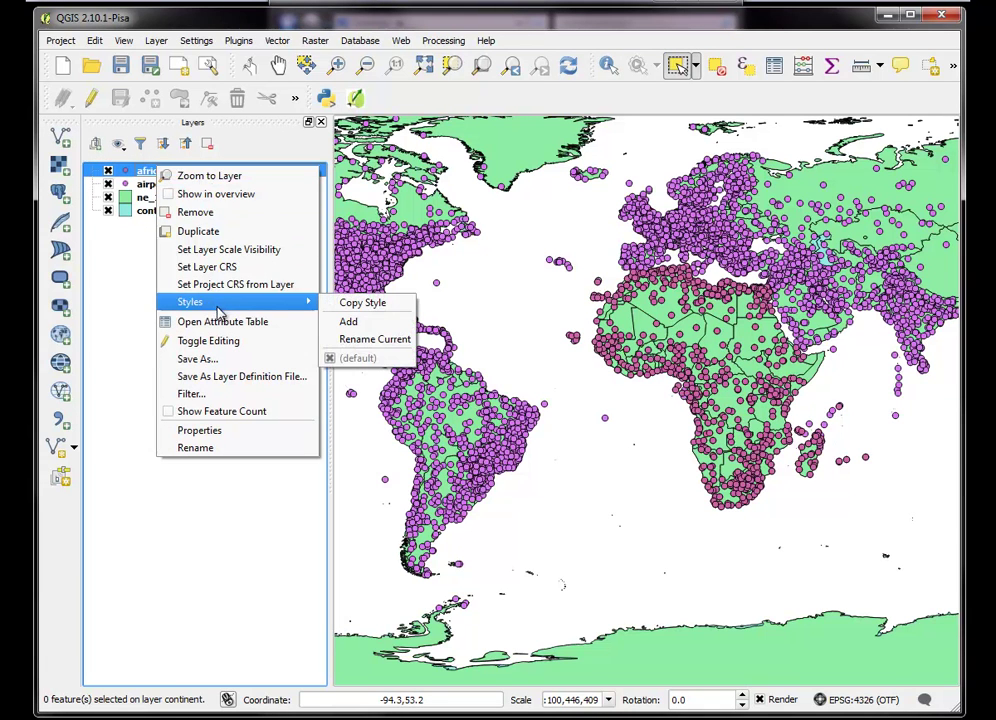
{"action": "left_click", "coordinate": [196, 177]}
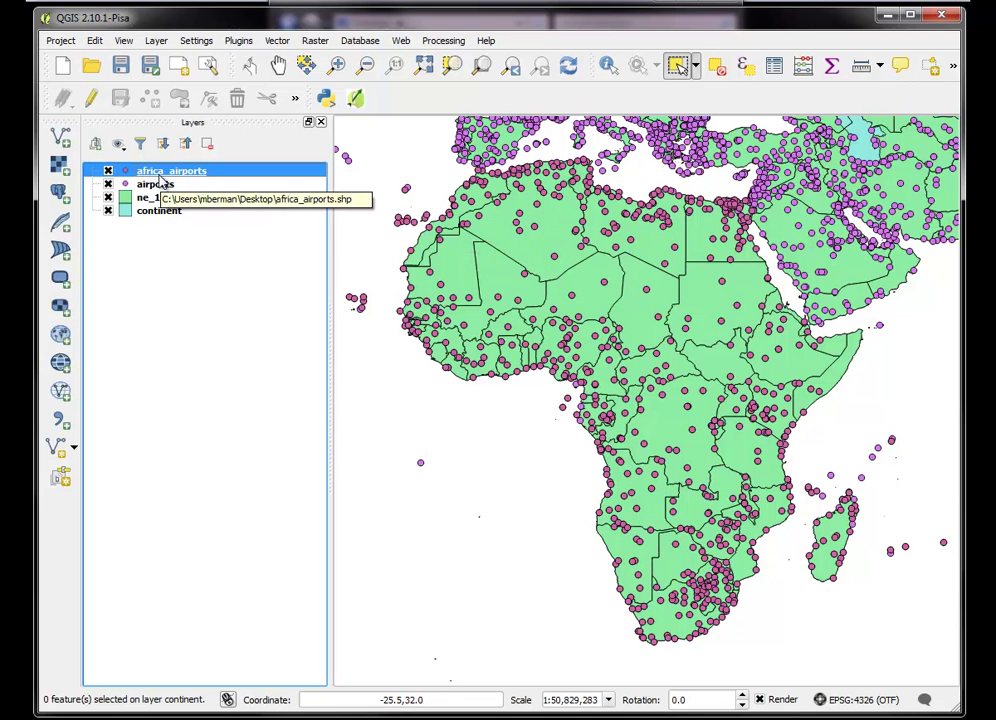
Hide the africa_airports, airports and country borders layers
{"action": "left_click", "coordinate": [108, 171]}
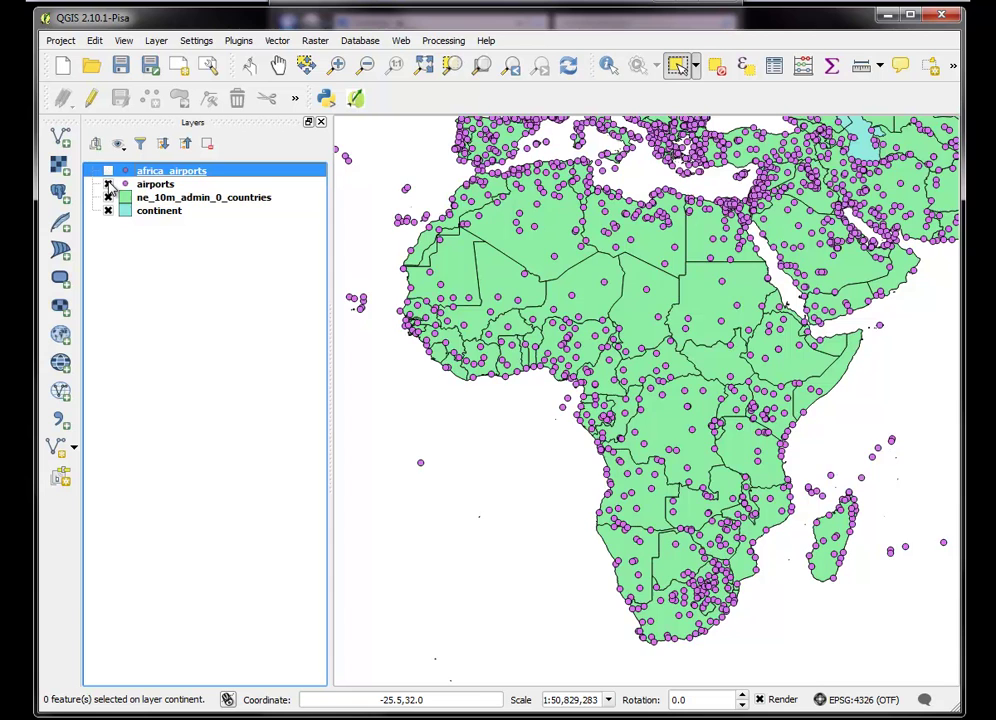
{"action": "left_click", "coordinate": [108, 185]}
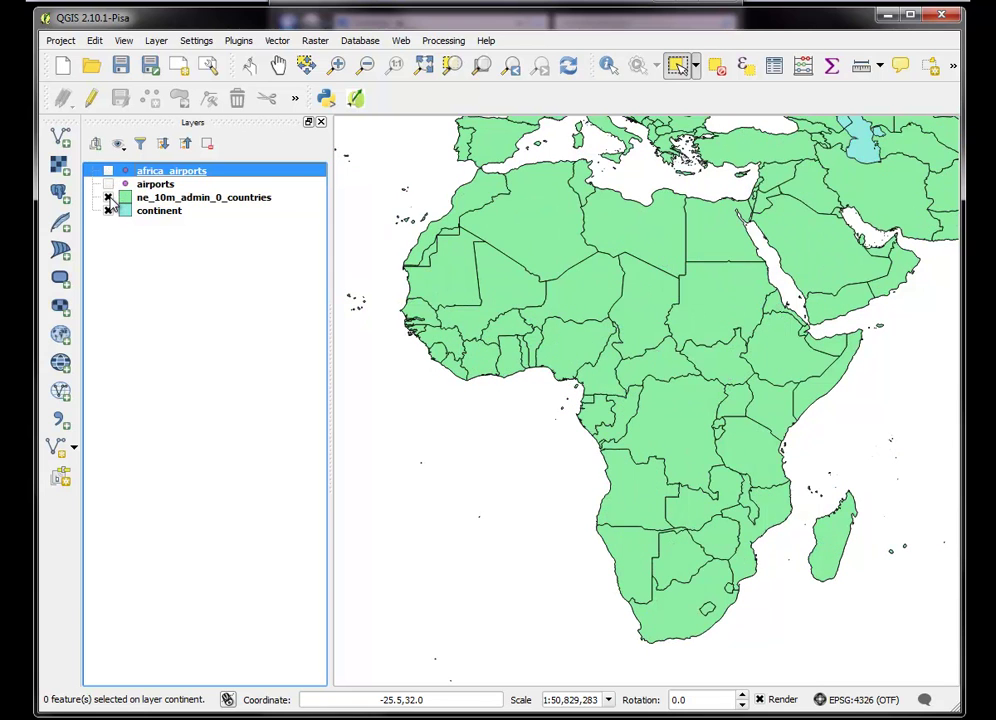
{"action": "left_click", "coordinate": [108, 198]}
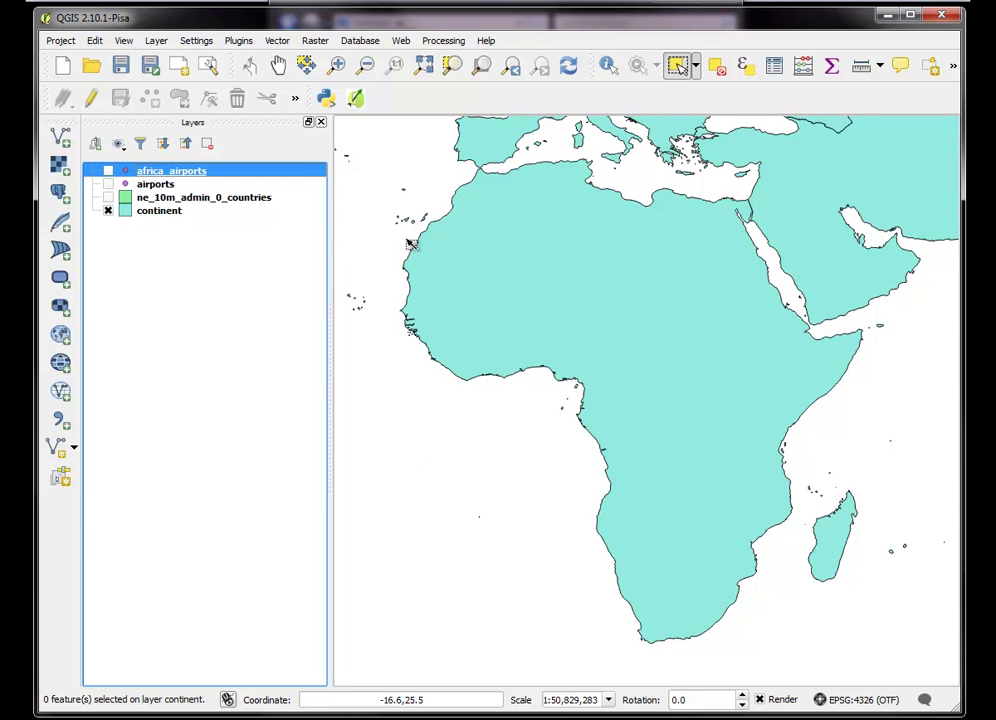
Select the Africa polygon in the continent layer and show ne_10m_admin_0_countries again
{"action": "left_click", "coordinate": [678, 68]}
{"action": "left_click", "coordinate": [172, 211]}
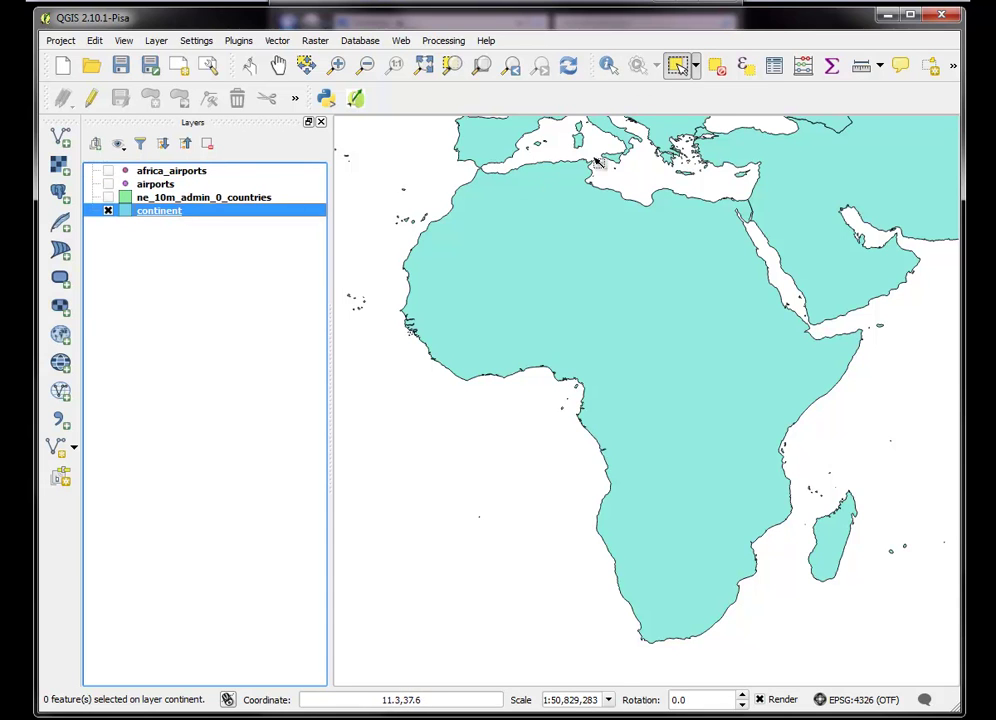
{"action": "left_click", "coordinate": [650, 245]}
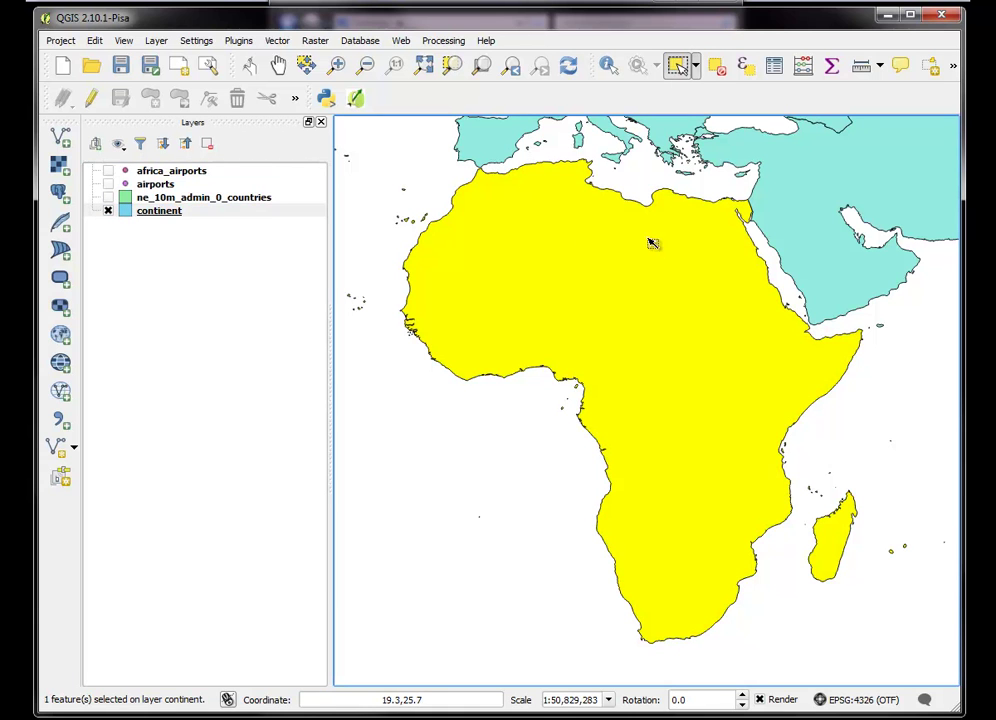
{"action": "left_click", "coordinate": [108, 197]}
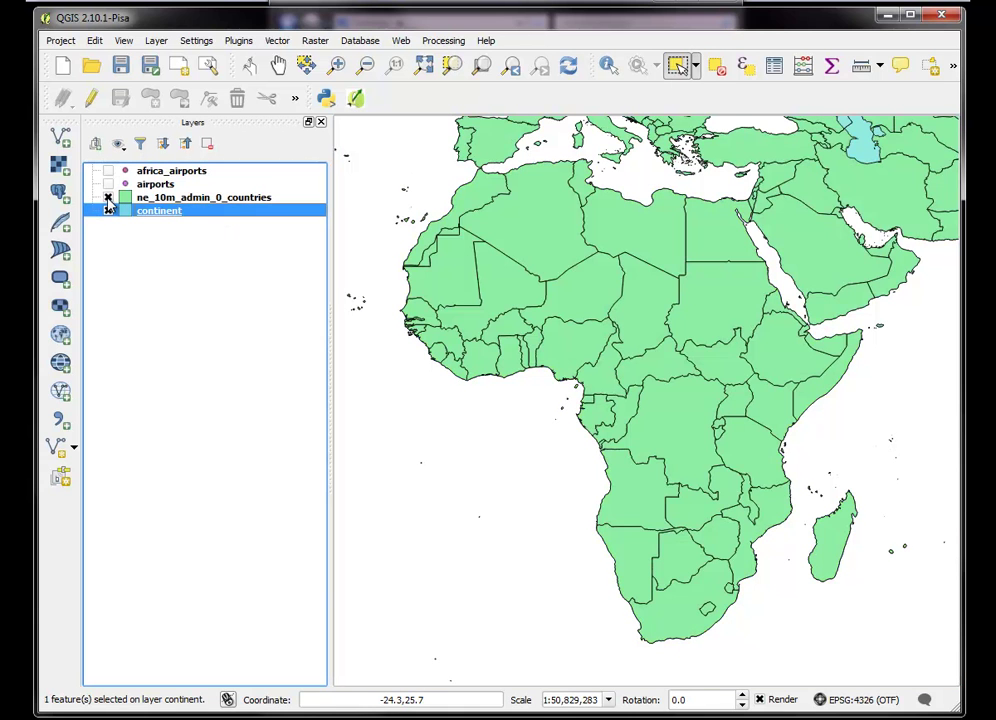
Select by Location the ne_10m_admin_0_countries features intersecting the selected continent feature, giving 63 countries
{"action": "left_click", "coordinate": [277, 41]}
{"action": "mouse_move", "coordinate": [322, 202]}
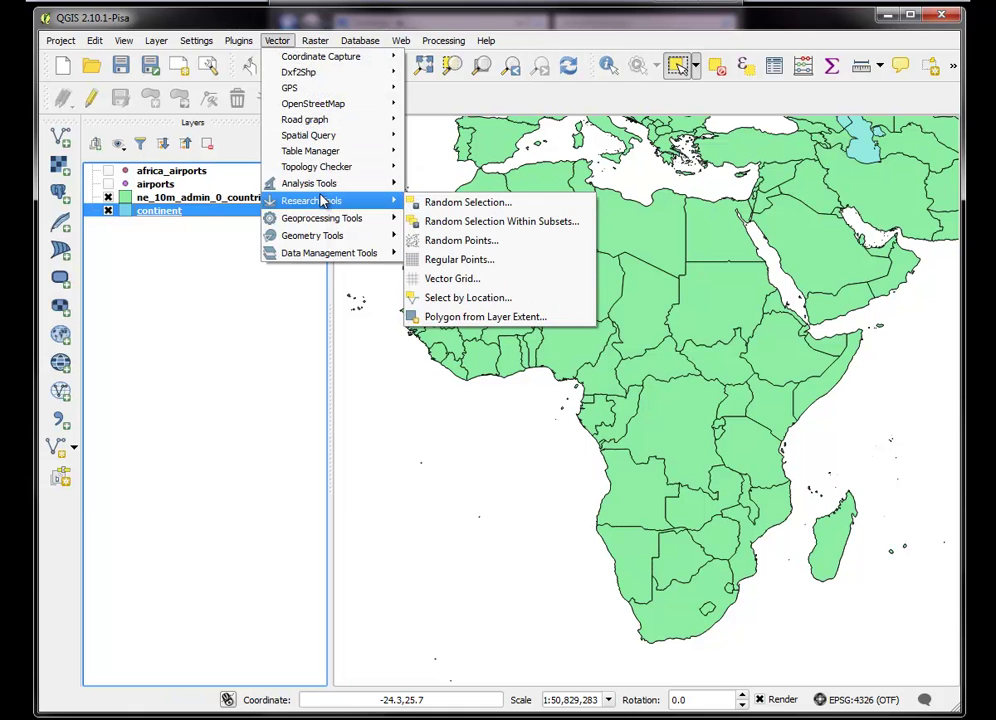
{"action": "left_click", "coordinate": [460, 297]}
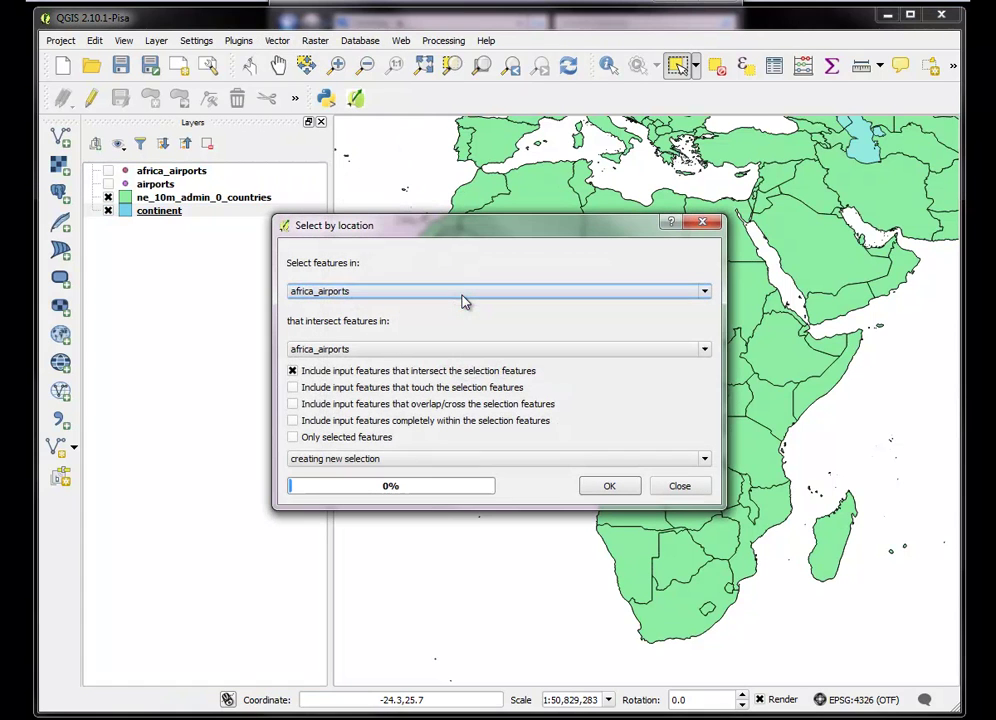
{"action": "left_click", "coordinate": [703, 293]}
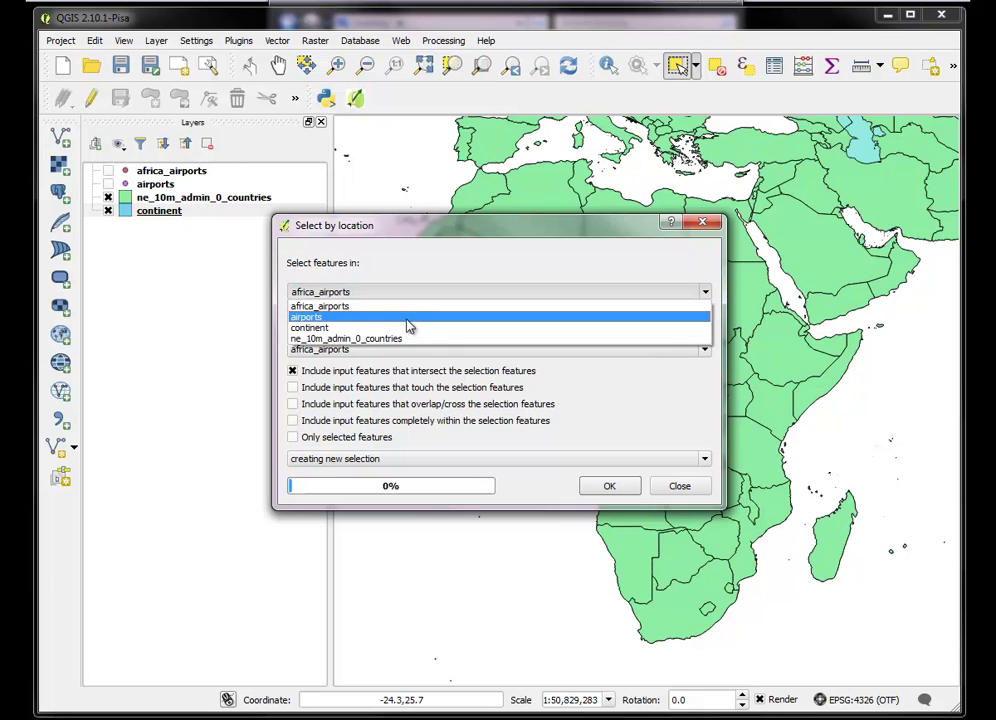
{"action": "left_click", "coordinate": [393, 341]}
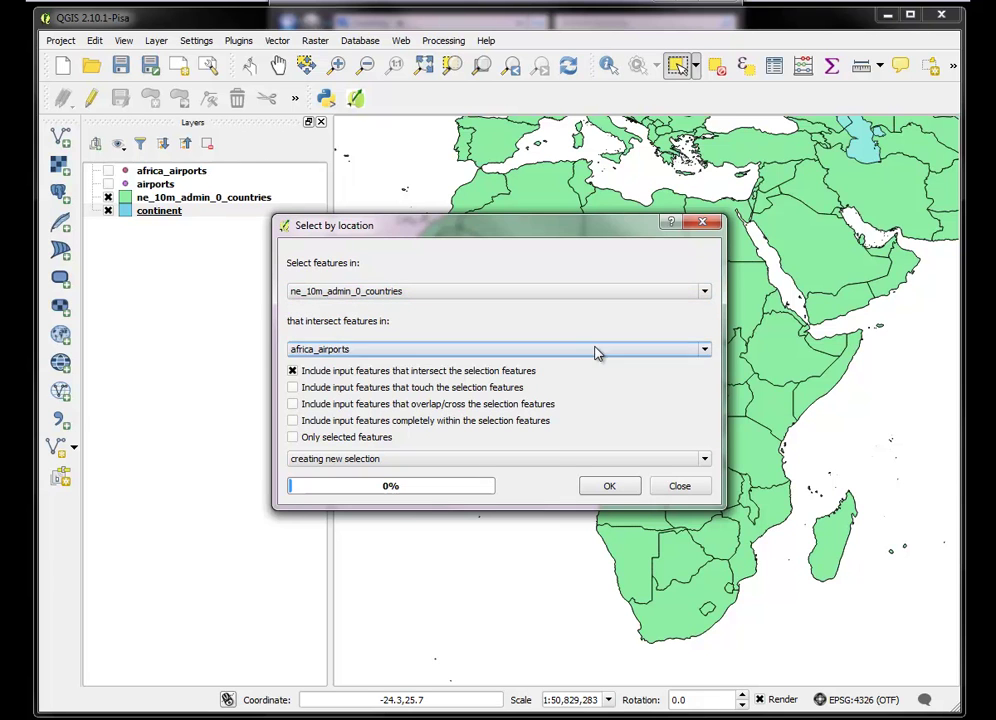
{"action": "left_click", "coordinate": [708, 350]}
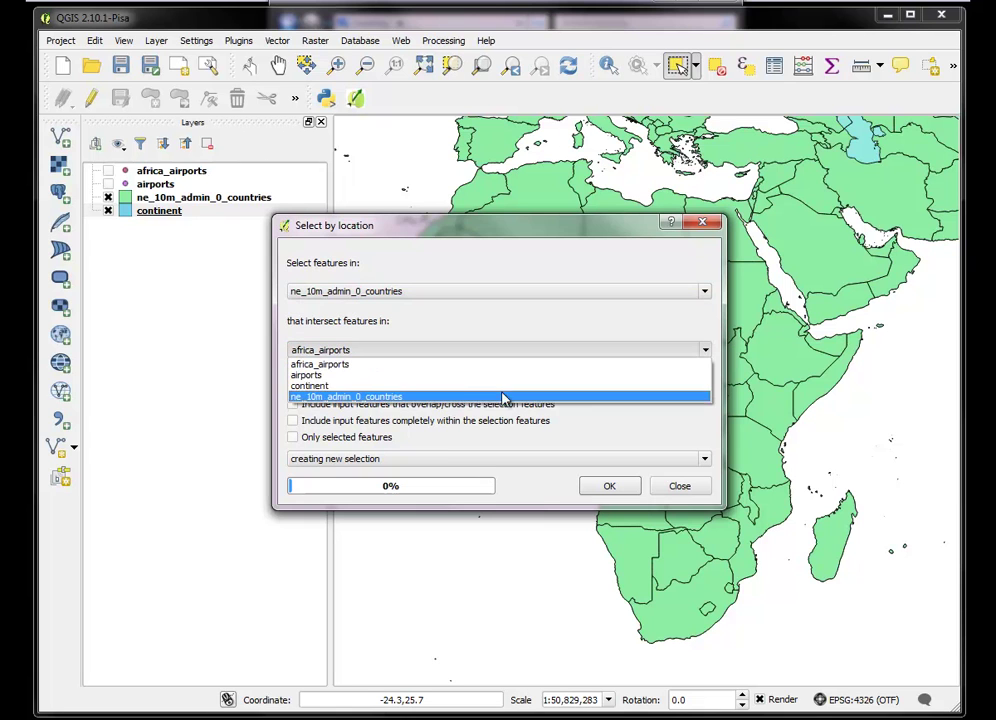
{"action": "left_click", "coordinate": [438, 388]}
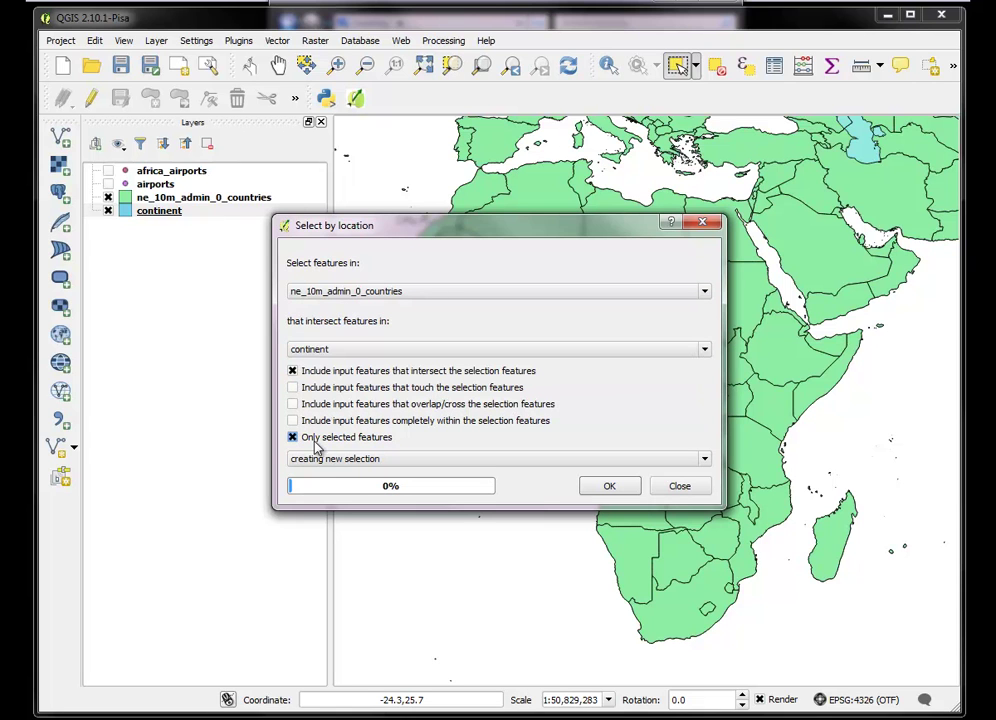
{"action": "left_click", "coordinate": [609, 486]}
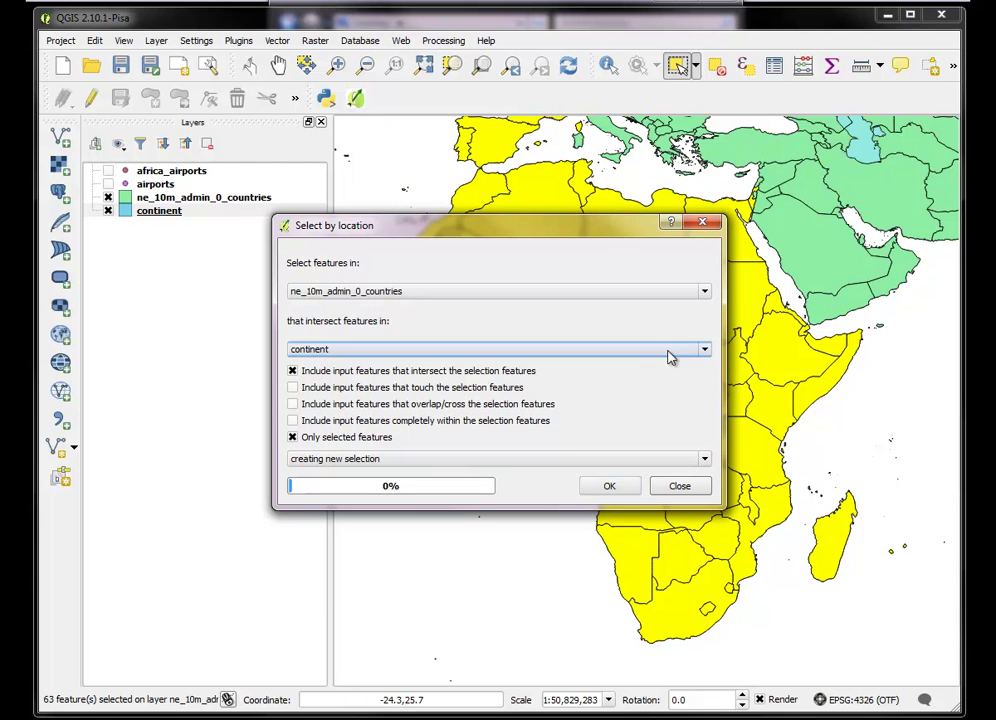
{"action": "left_click", "coordinate": [684, 488]}
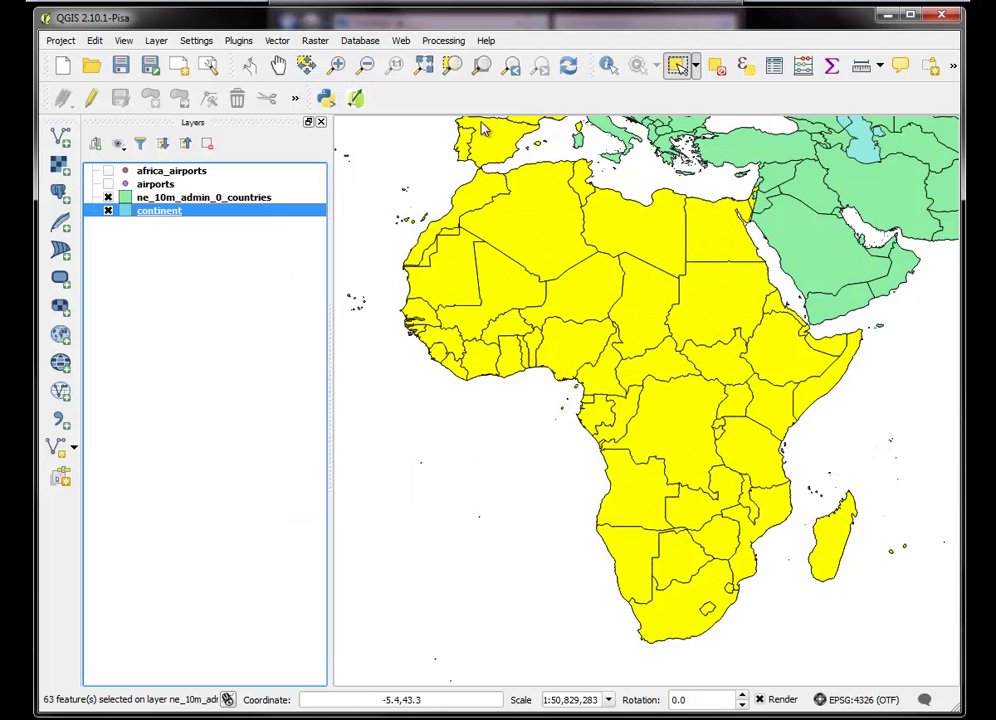
Deselect France, Spain and Portugal, leaving 60 African countries selected
{"action": "left_click", "coordinate": [368, 68]}
{"action": "left_click", "coordinate": [469, 445]}
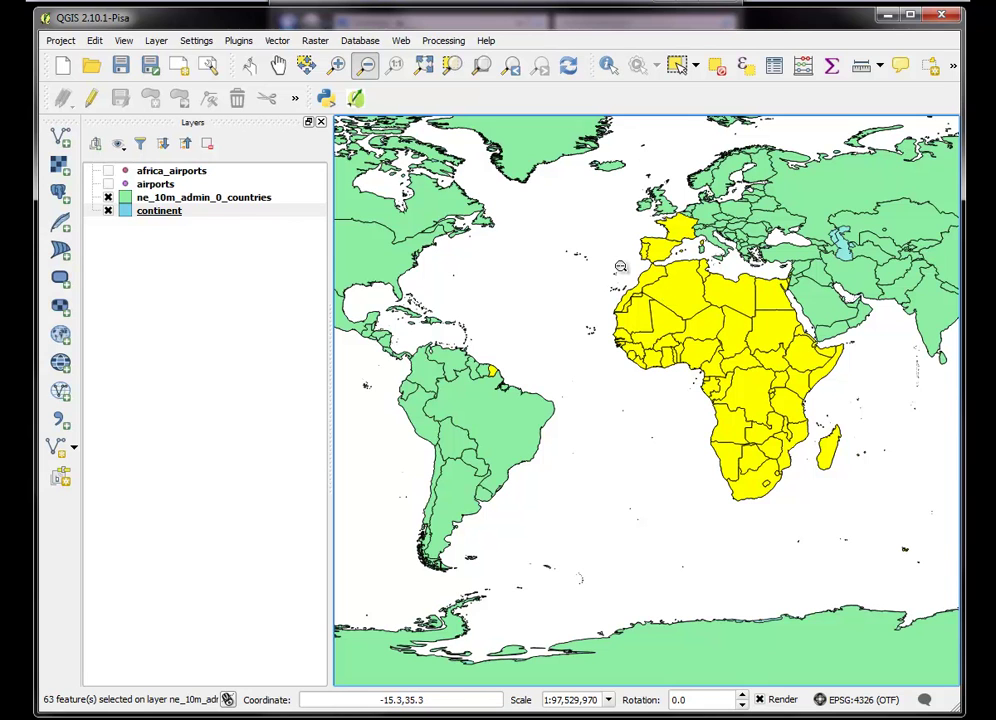
{"action": "left_click", "coordinate": [237, 206]}
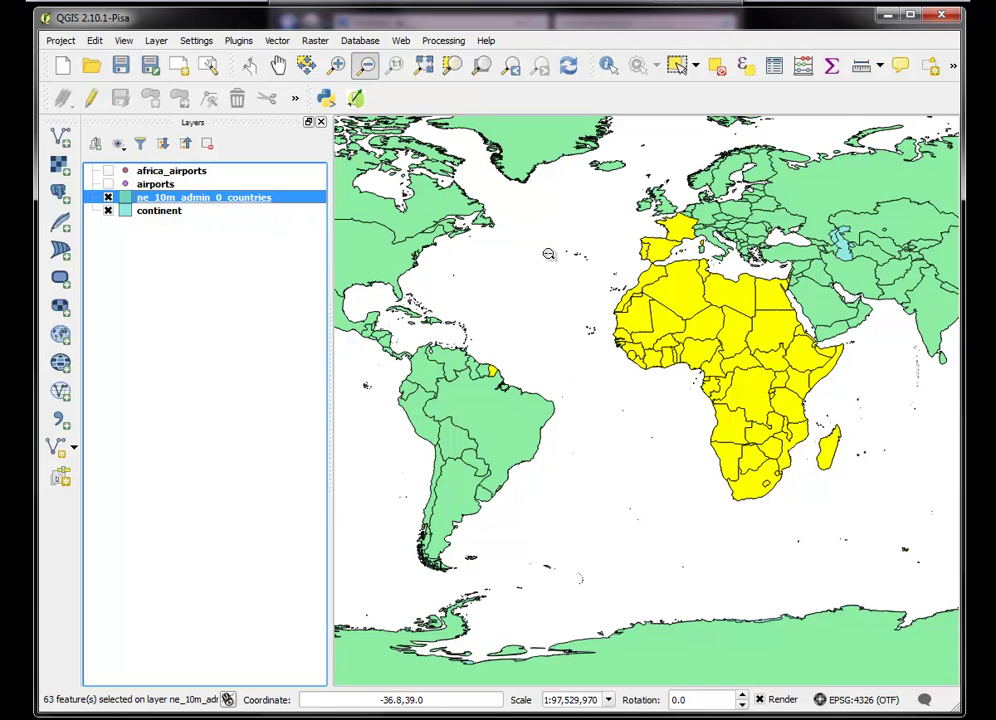
{"action": "left_click", "coordinate": [677, 66]}
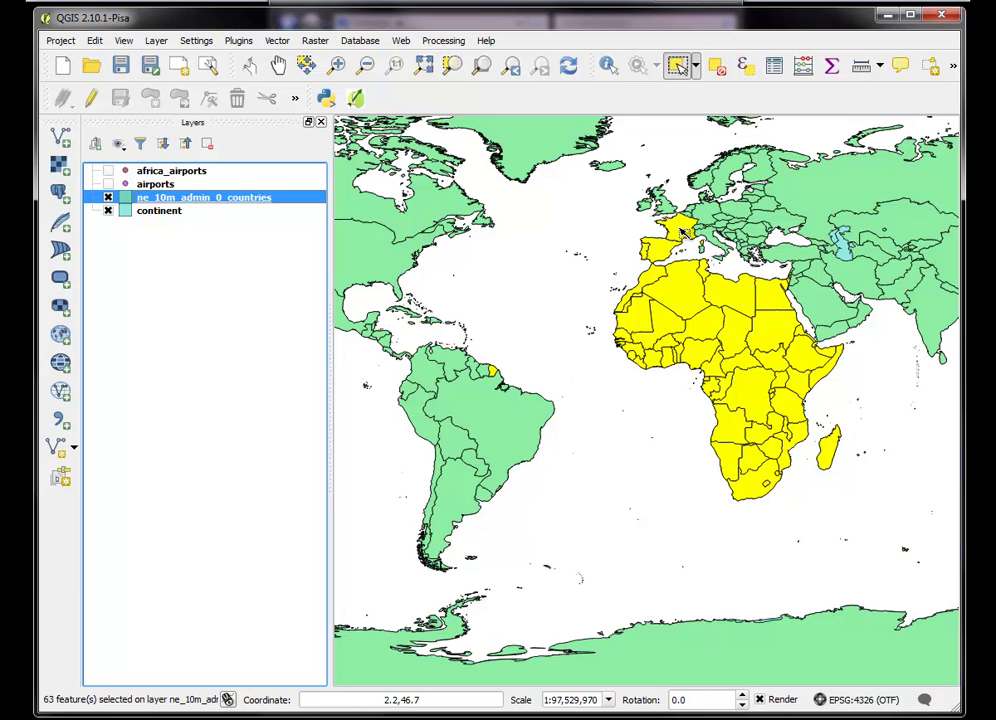
{"action": "left_click", "coordinate": [681, 232], "text": "ctrl"}
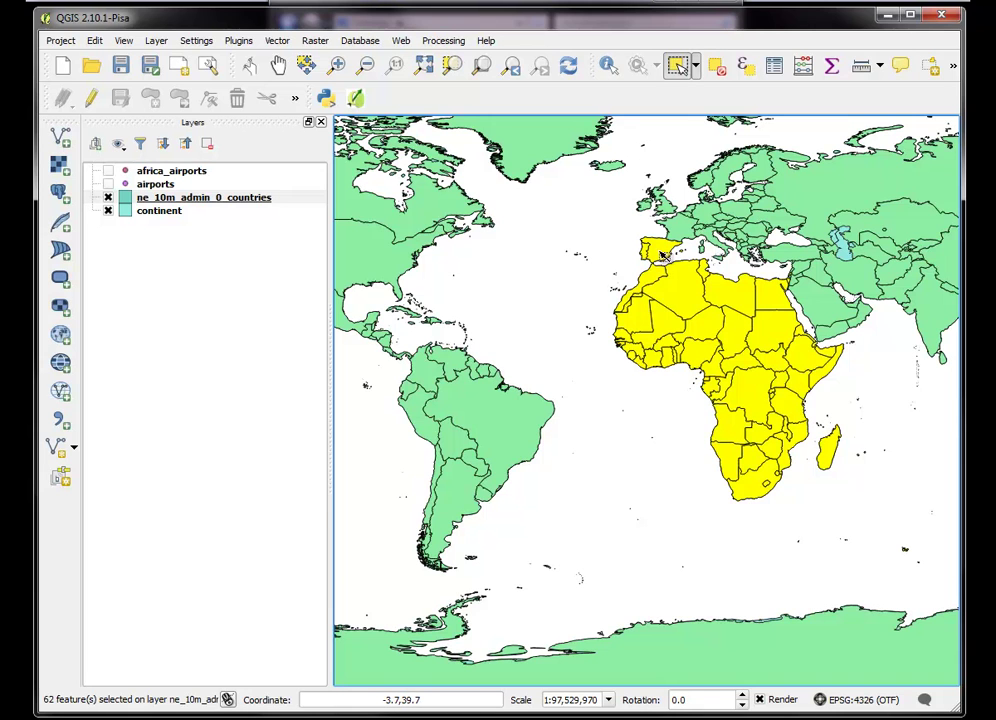
{"action": "left_click", "coordinate": [662, 254], "text": "ctrl"}
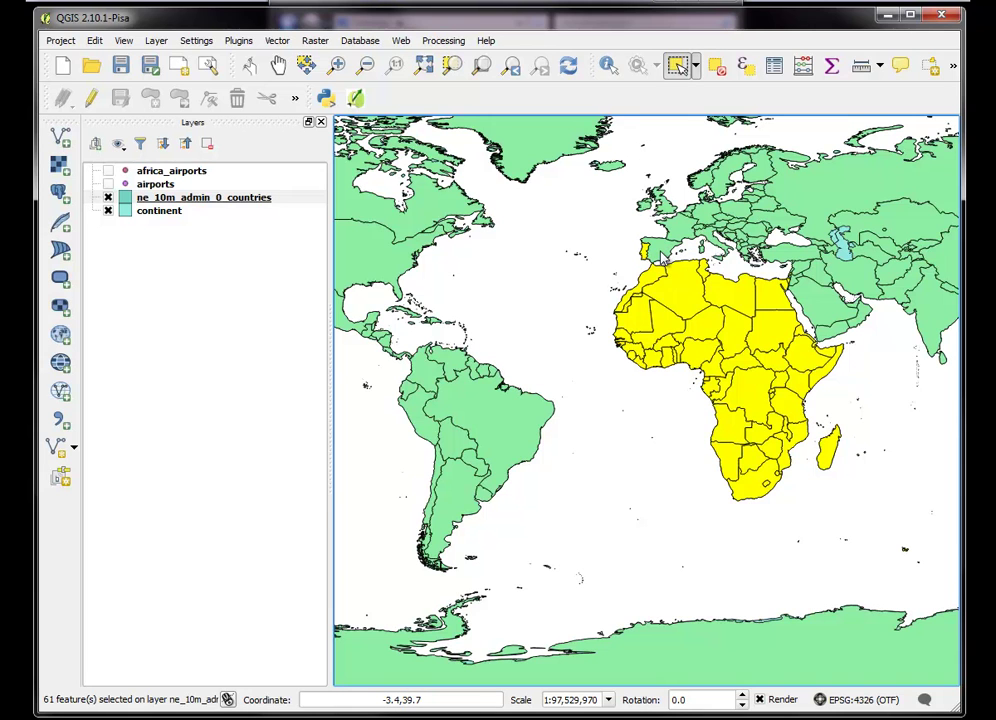
{"action": "left_click", "coordinate": [648, 256], "text": "ctrl"}
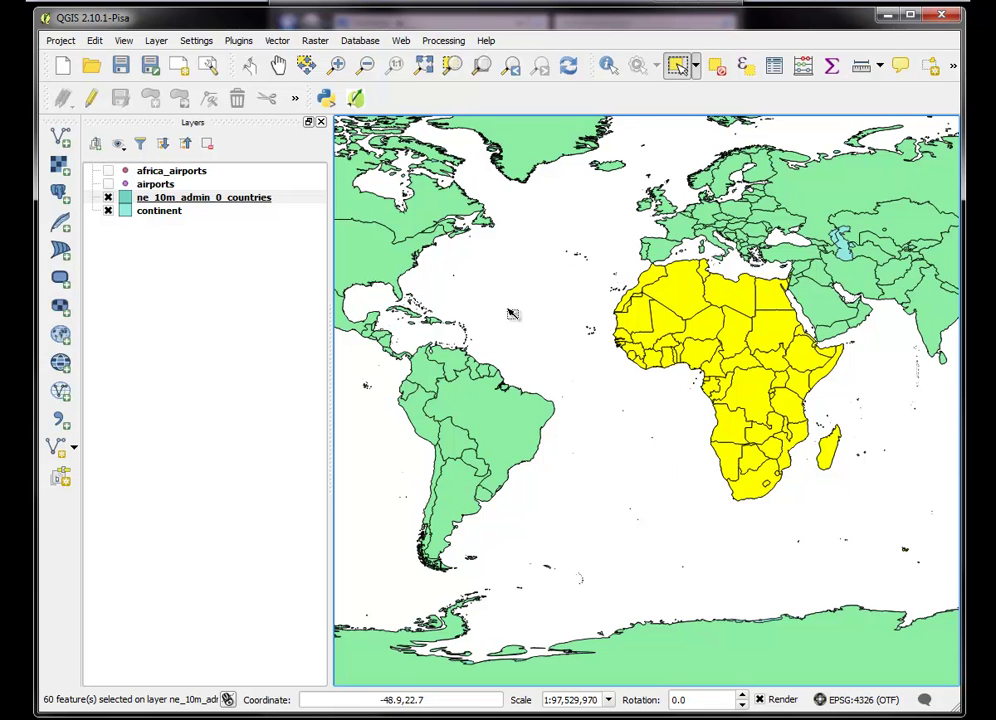
{"action": "left_click", "coordinate": [221, 199]}
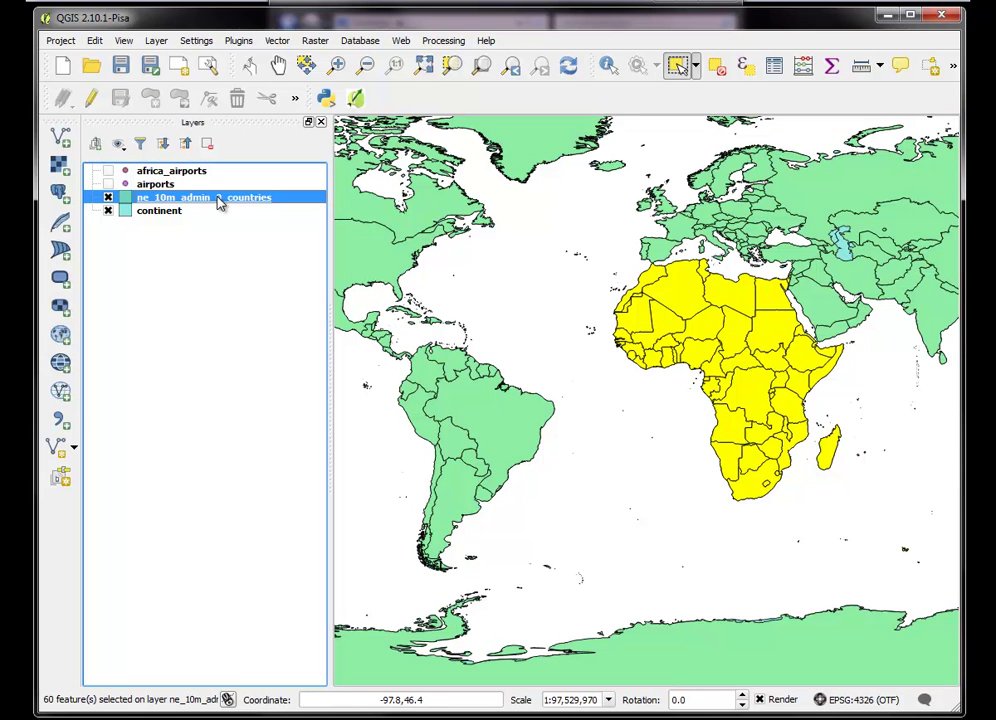
Set the countries layer's Save As output to africa_states.shp on the Desktop
{"action": "right_click", "coordinate": [221, 203]}
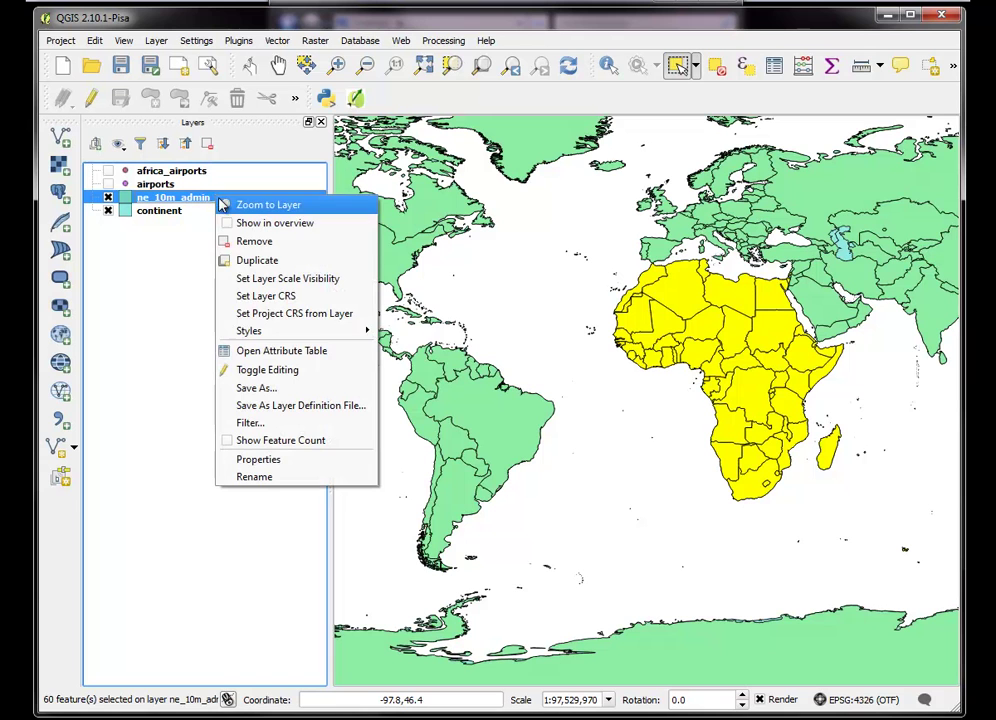
{"action": "left_click", "coordinate": [256, 388]}
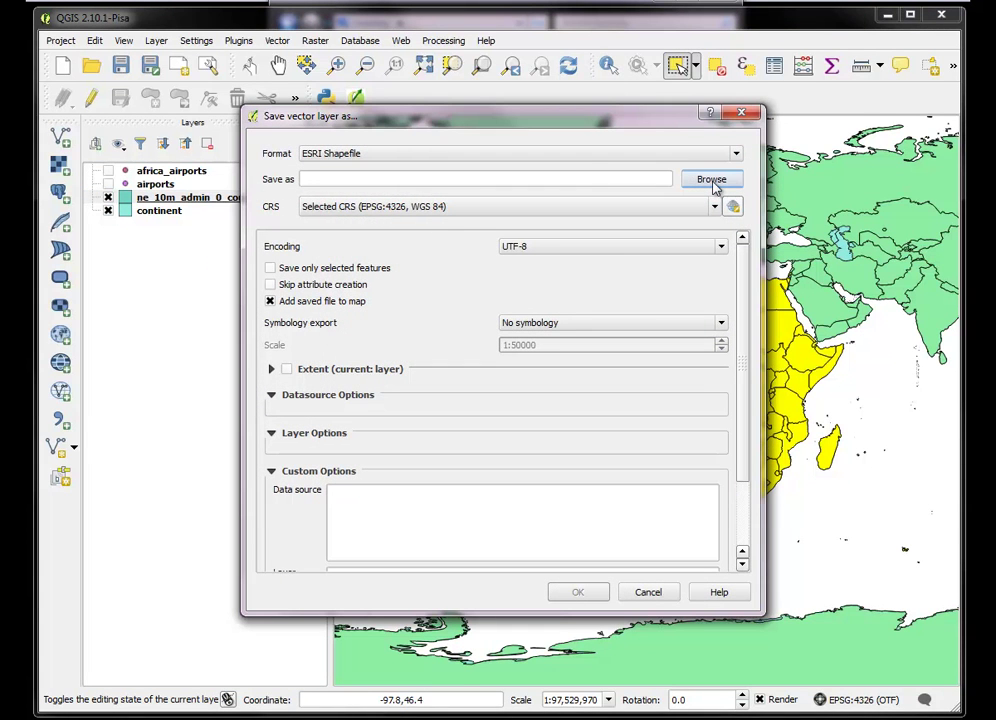
{"action": "left_click", "coordinate": [712, 181]}
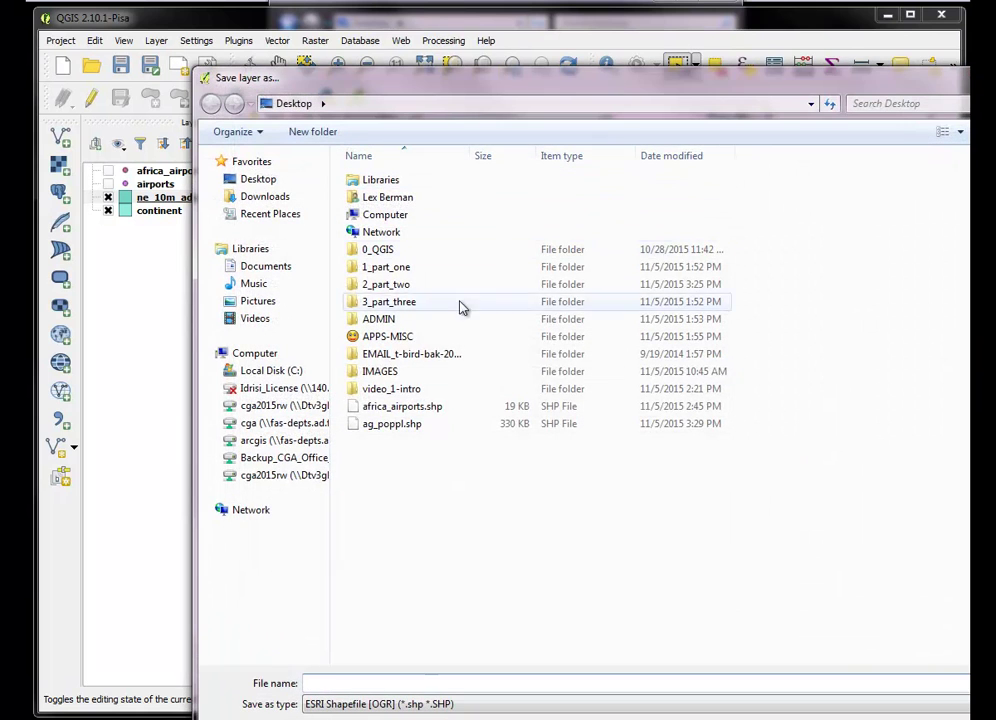
{"action": "left_click", "coordinate": [362, 407]}
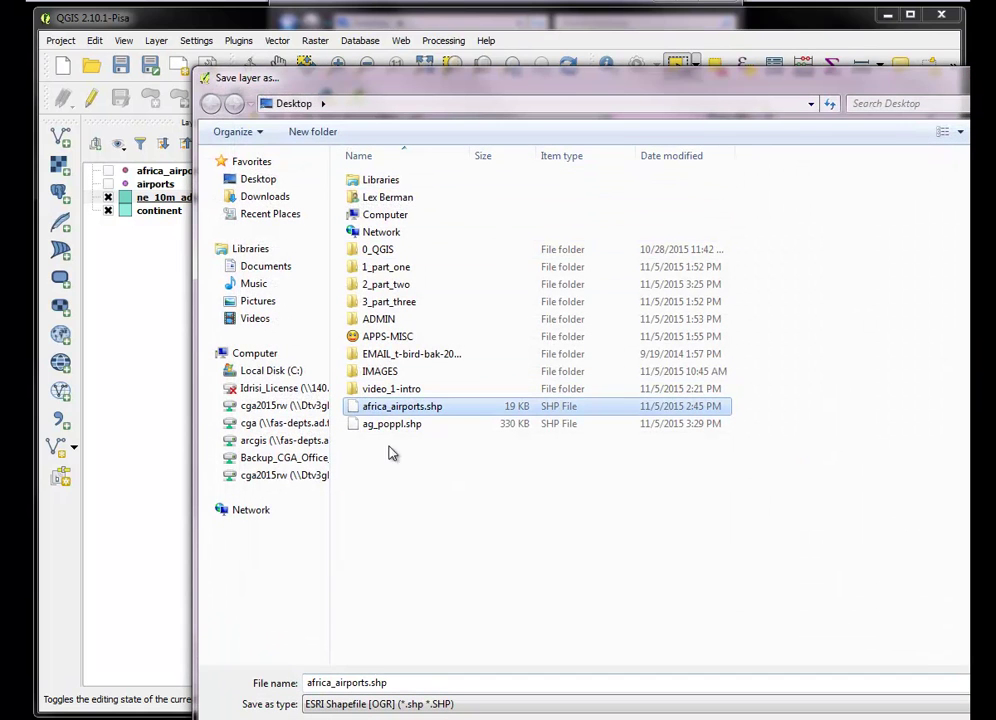
{"action": "double_click", "coordinate": [370, 682]}
{"action": "left_click", "coordinate": [371, 682]}
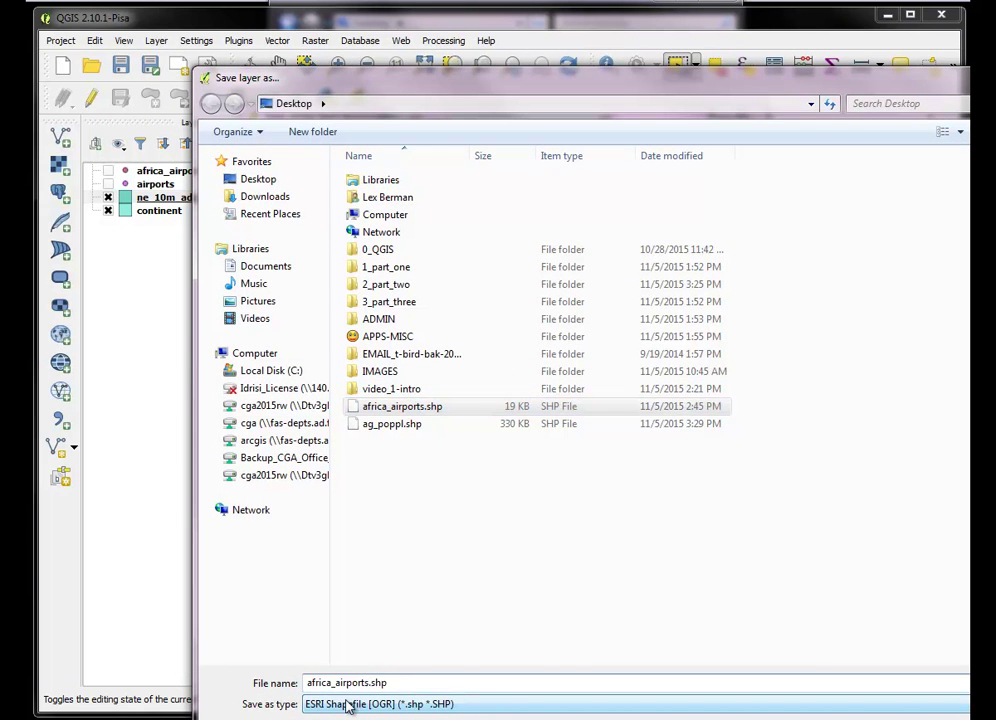
{"action": "key", "text": "BackSpace"}
{"action": "key", "text": "BackSpace"}
{"action": "key", "text": "BackSpace"}
{"action": "key", "text": "BackSpace"}
{"action": "key", "text": "BackSpace"}
{"action": "key", "text": "BackSpace"}
{"action": "type", "text": "state"}
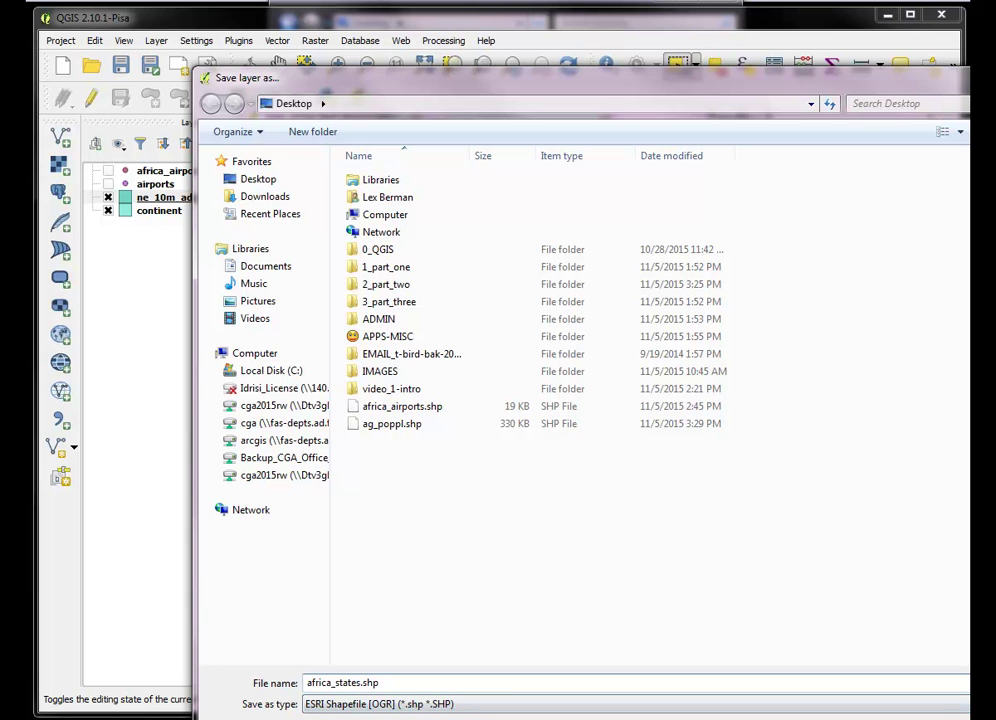
{"action": "left_click_drag", "start_coordinate": [883, 88], "coordinate": [790, 30]}
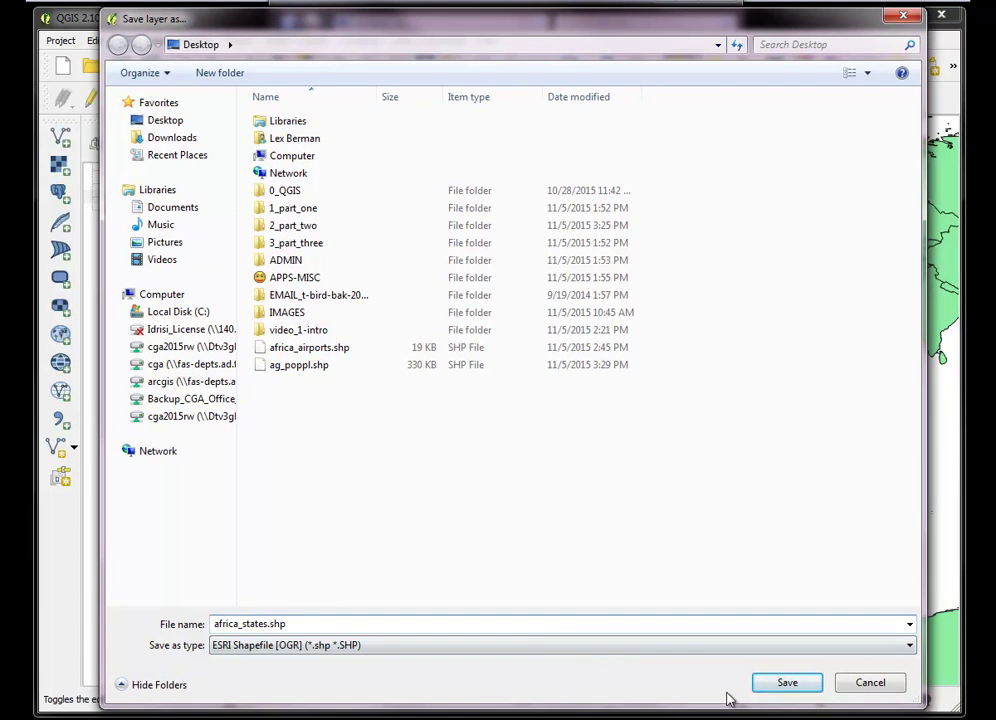
{"action": "left_click", "coordinate": [778, 686]}
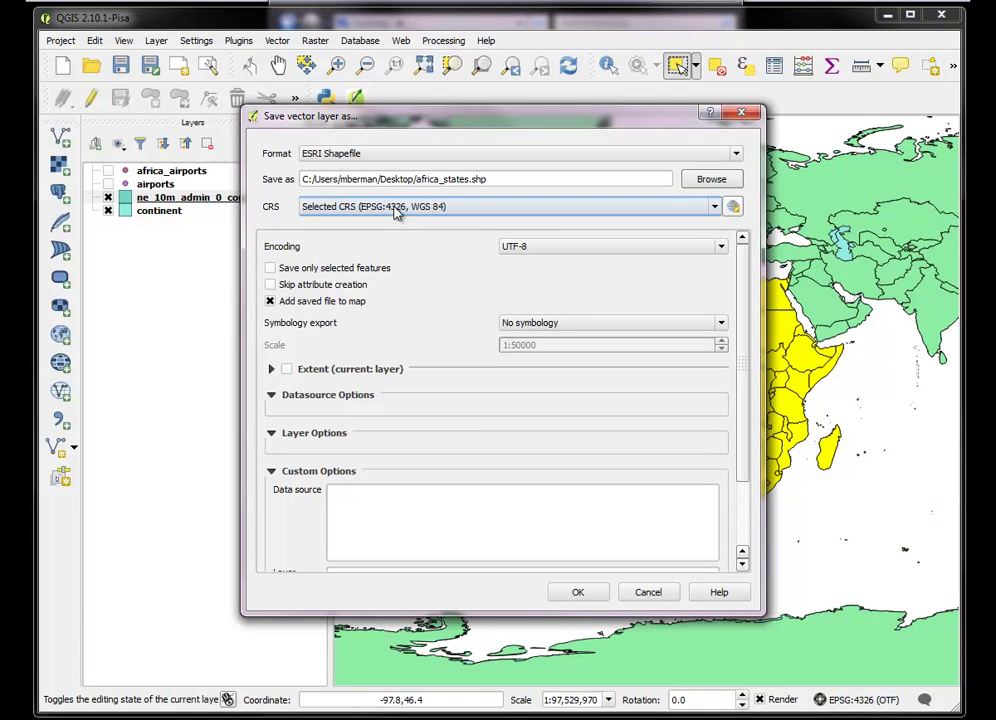
Enable 'Save only selected features' for the africa_states.shp export, leaving the CRS unchanged
{"action": "left_click", "coordinate": [270, 268]}
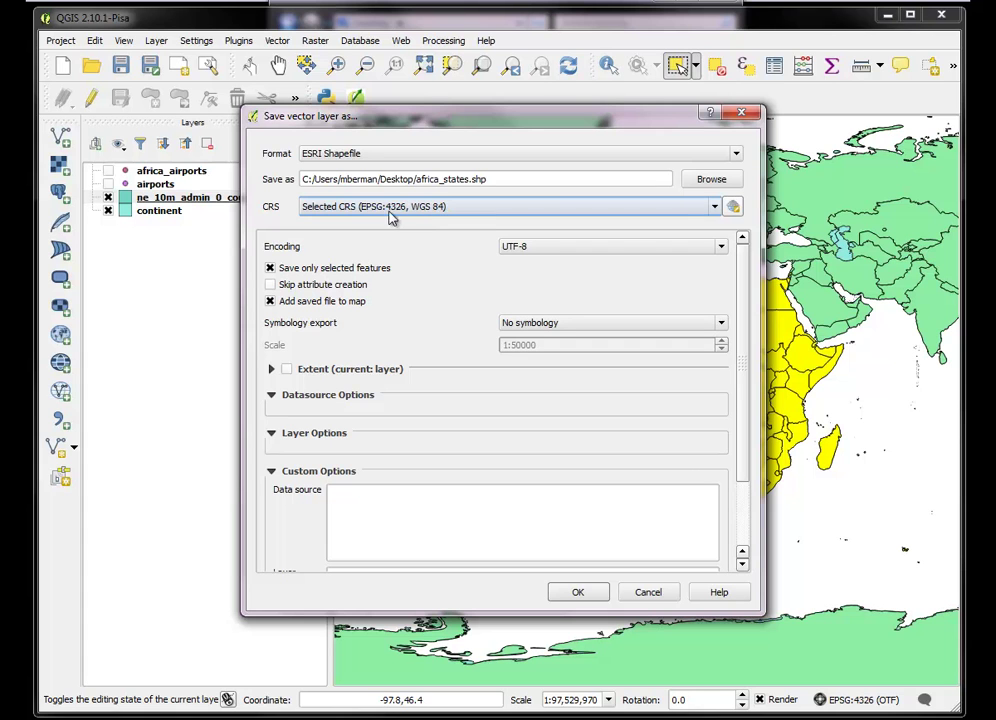
{"action": "left_click", "coordinate": [716, 207]}
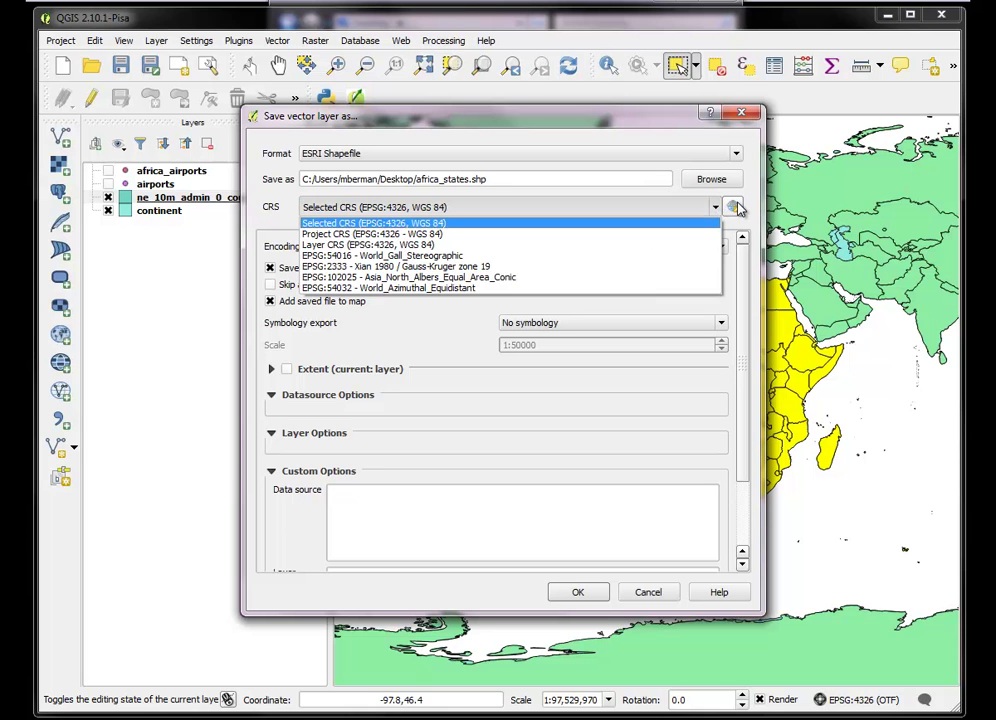
{"action": "left_click", "coordinate": [750, 204]}
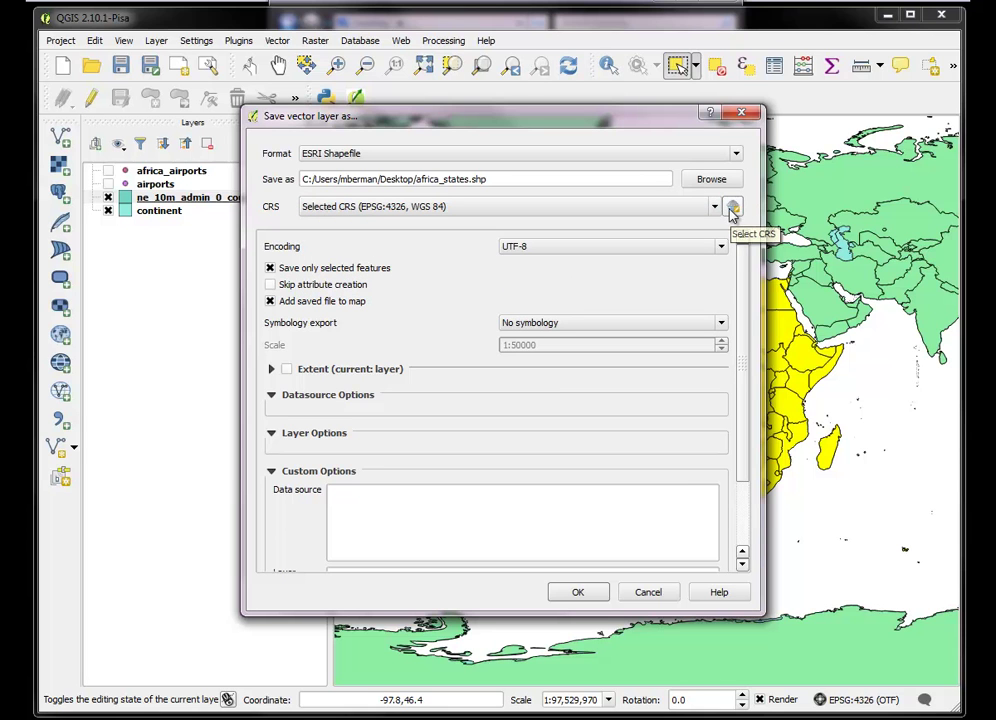
Choose World_Gall_Stereographic as the output CRS and save africa_states.shp to the map
{"action": "left_click", "coordinate": [733, 208]}
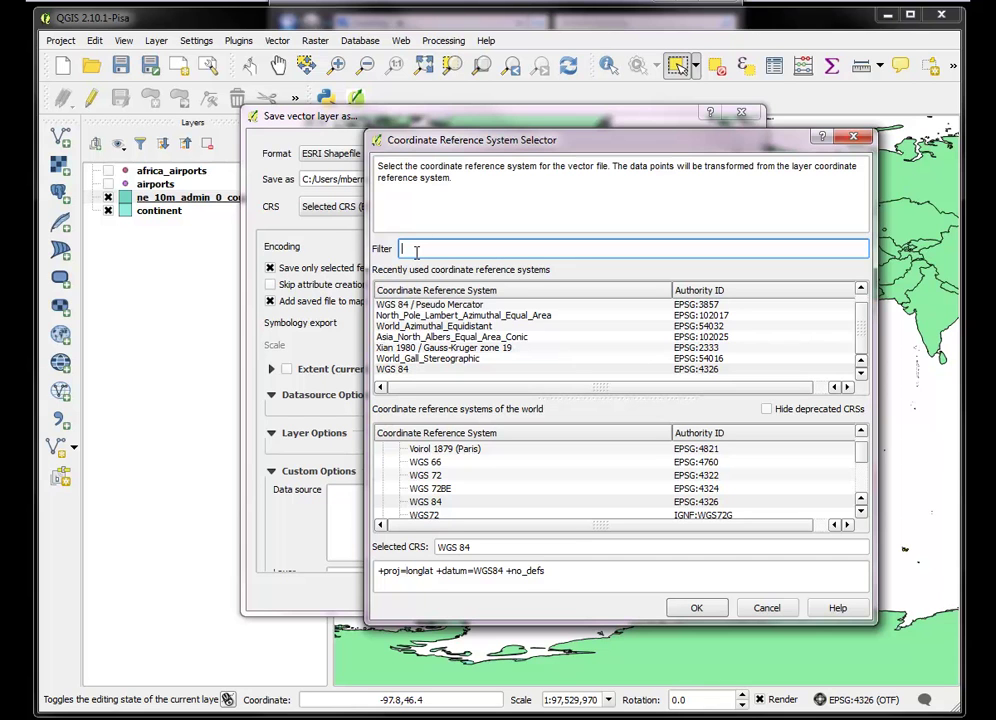
{"action": "type", "text": "Gall"}
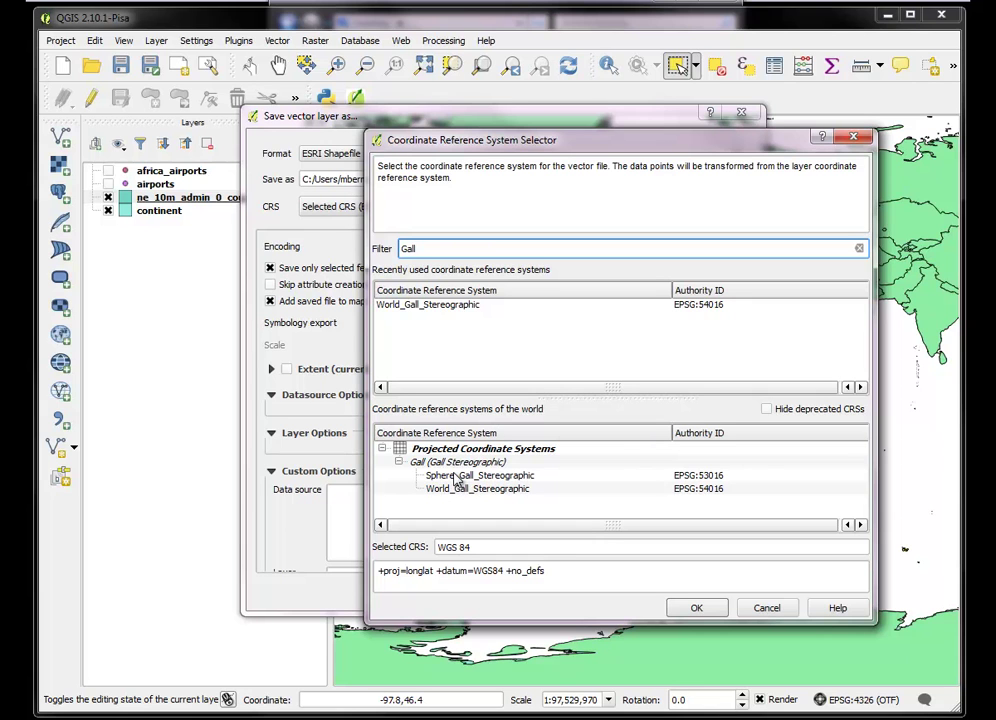
{"action": "left_click", "coordinate": [415, 305]}
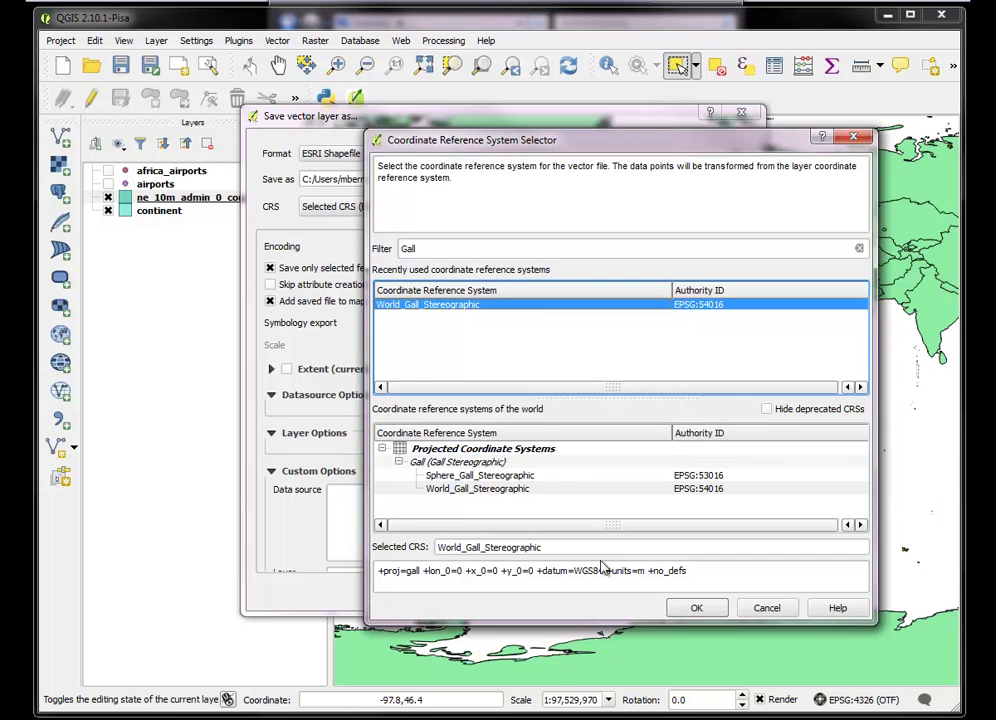
{"action": "left_click_drag", "start_coordinate": [380, 572], "coordinate": [614, 570]}
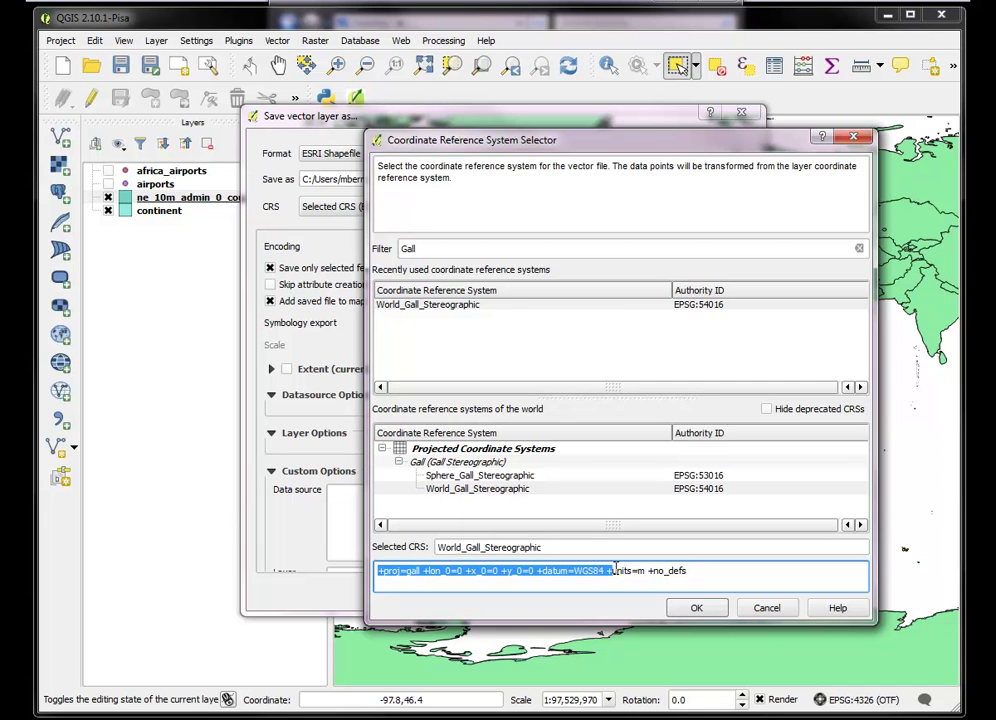
{"action": "left_click", "coordinate": [644, 570]}
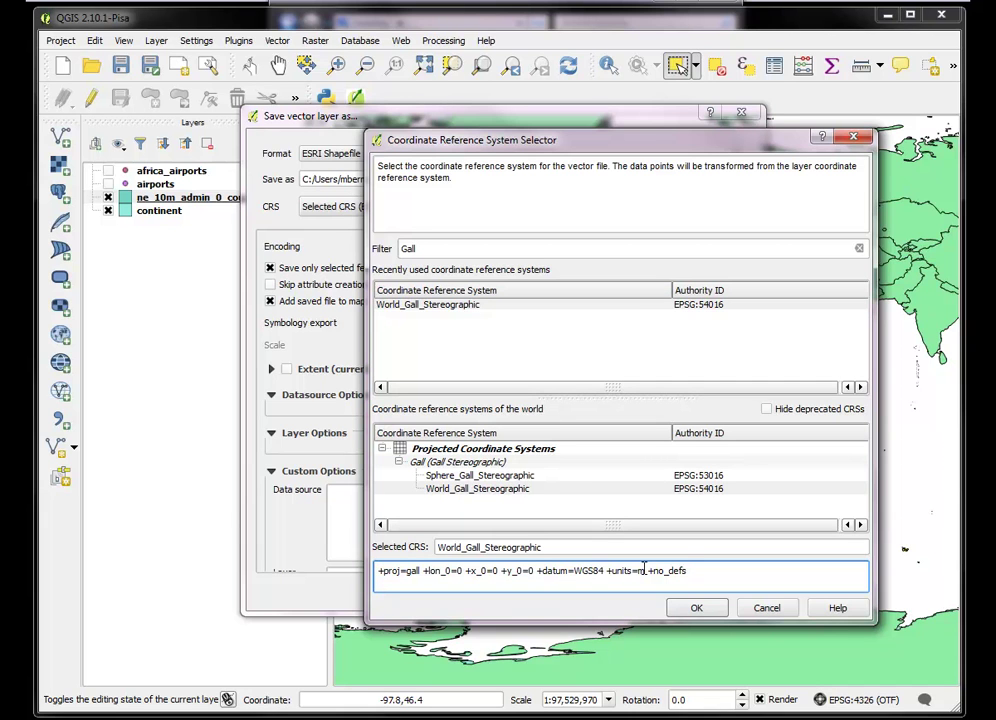
{"action": "left_click", "coordinate": [695, 607]}
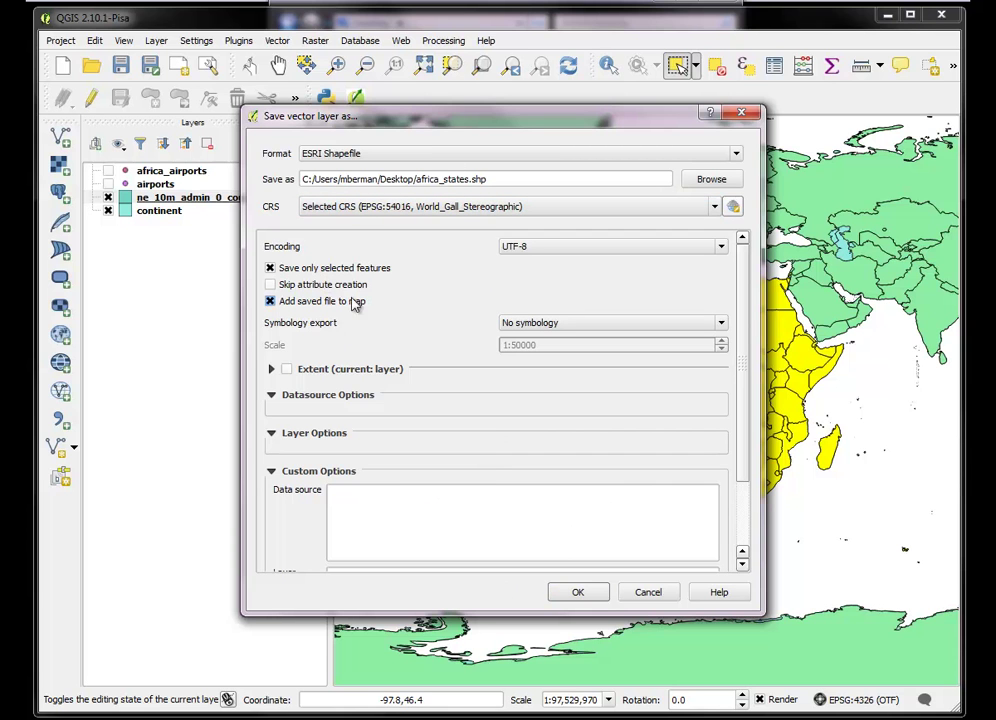
{"action": "left_click", "coordinate": [578, 592]}
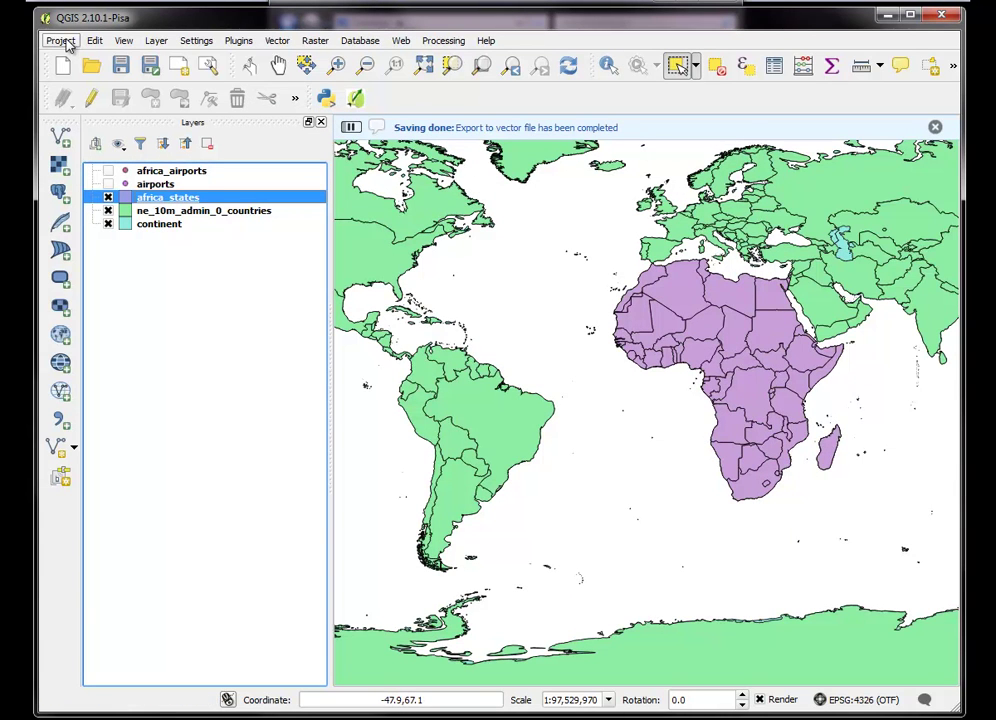
Hide the countries and continent layers and set the project CRS to World_Gall_Stereographic (EPSG:54016)
{"action": "left_click", "coordinate": [108, 210]}
{"action": "left_click", "coordinate": [108, 224]}
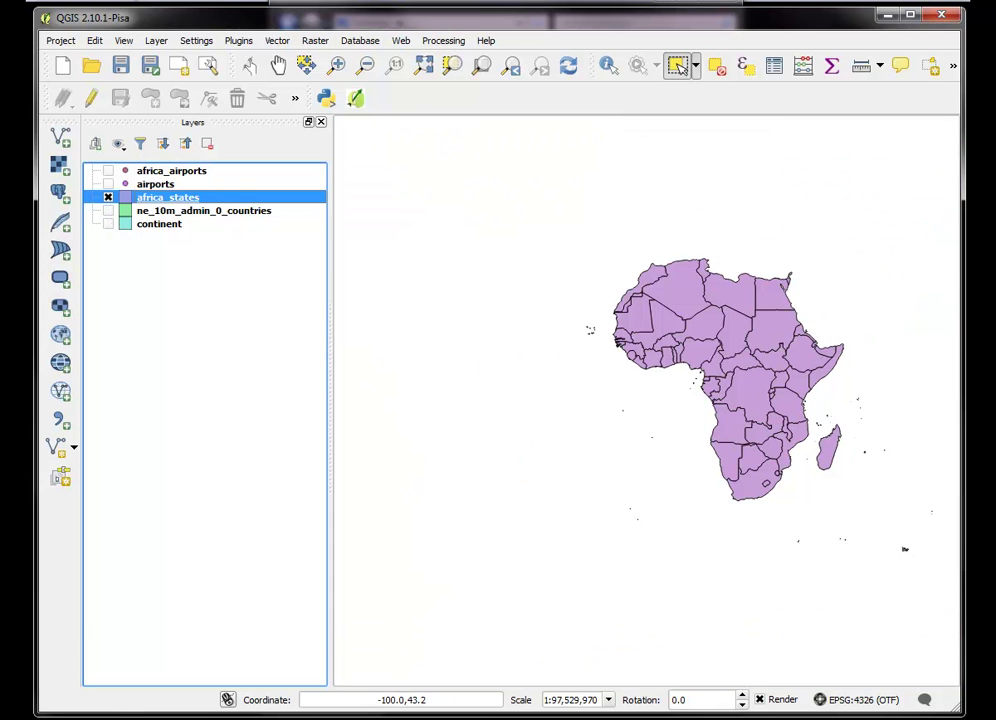
{"action": "left_click", "coordinate": [66, 41]}
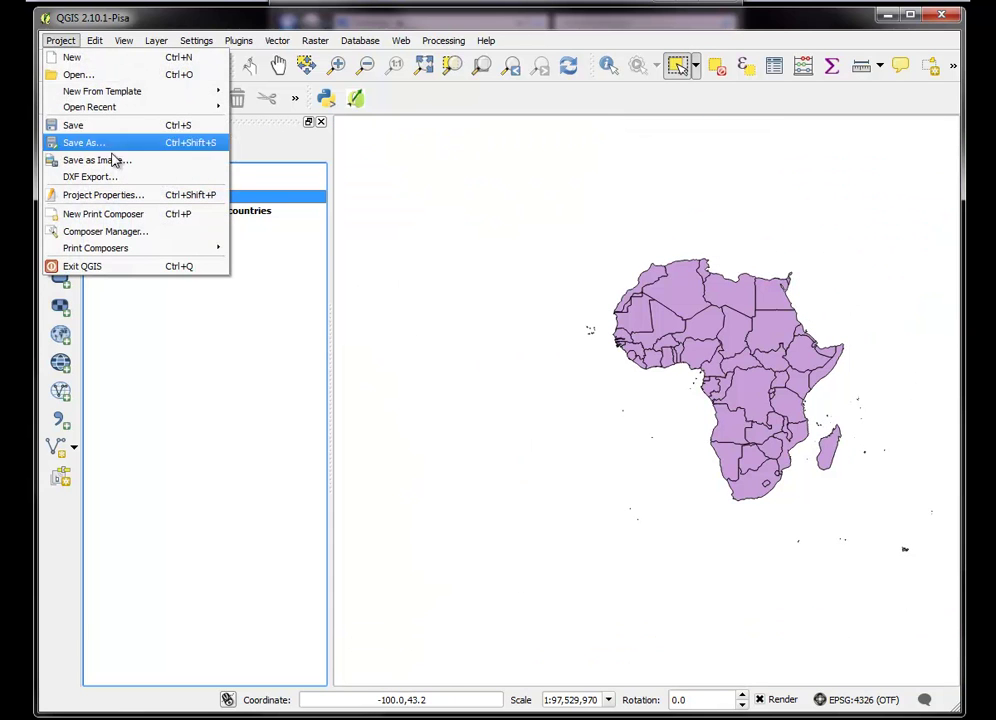
{"action": "left_click", "coordinate": [108, 193]}
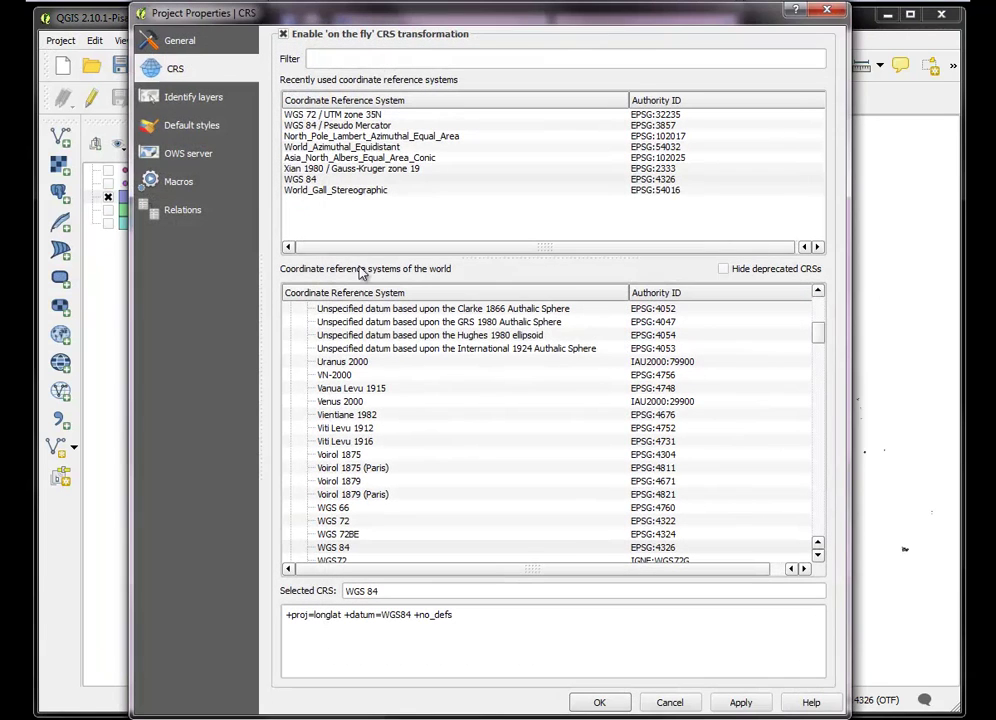
{"action": "left_click", "coordinate": [367, 192]}
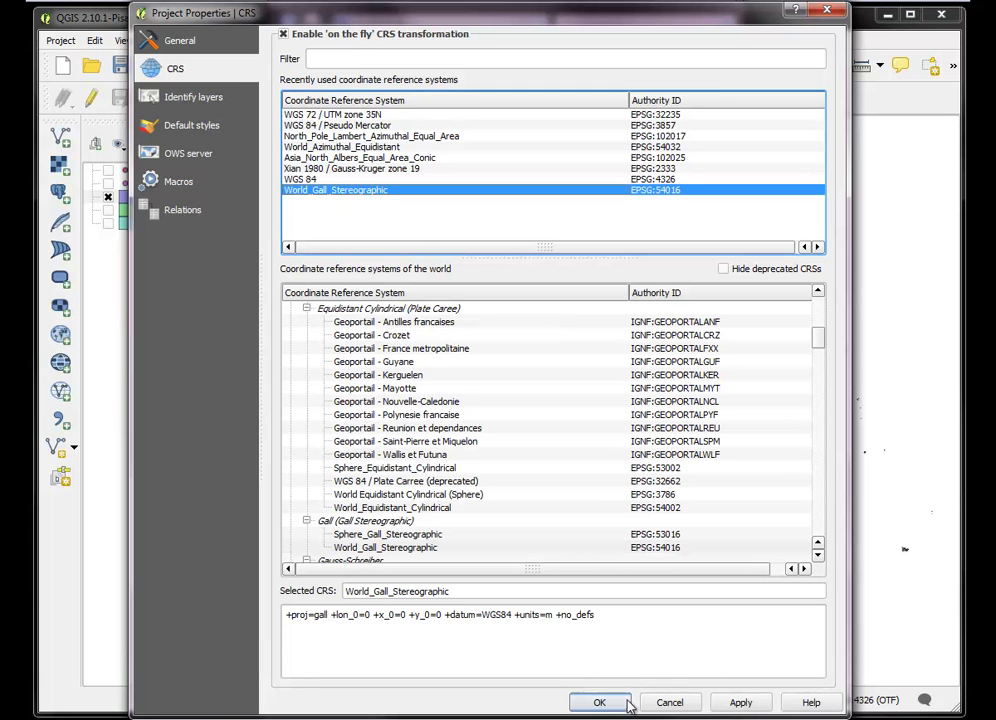
{"action": "left_click", "coordinate": [740, 703]}
{"action": "left_click", "coordinate": [600, 703]}
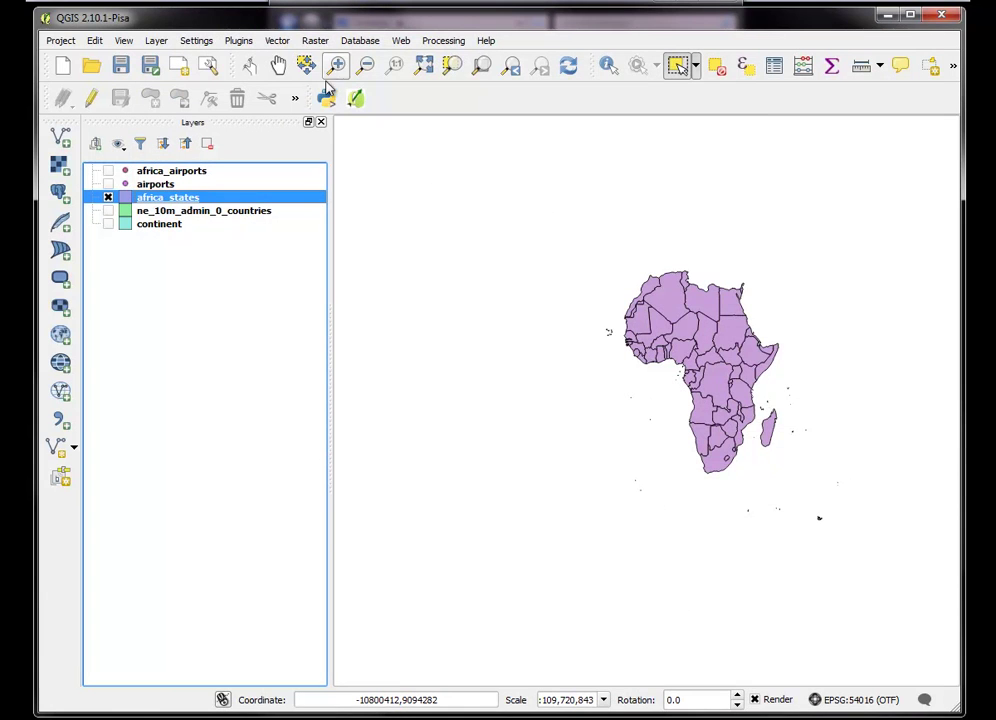
Zoom to the africa_states layer and turn the africa_airports points back on
{"action": "right_click", "coordinate": [180, 198]}
{"action": "left_click", "coordinate": [200, 208]}
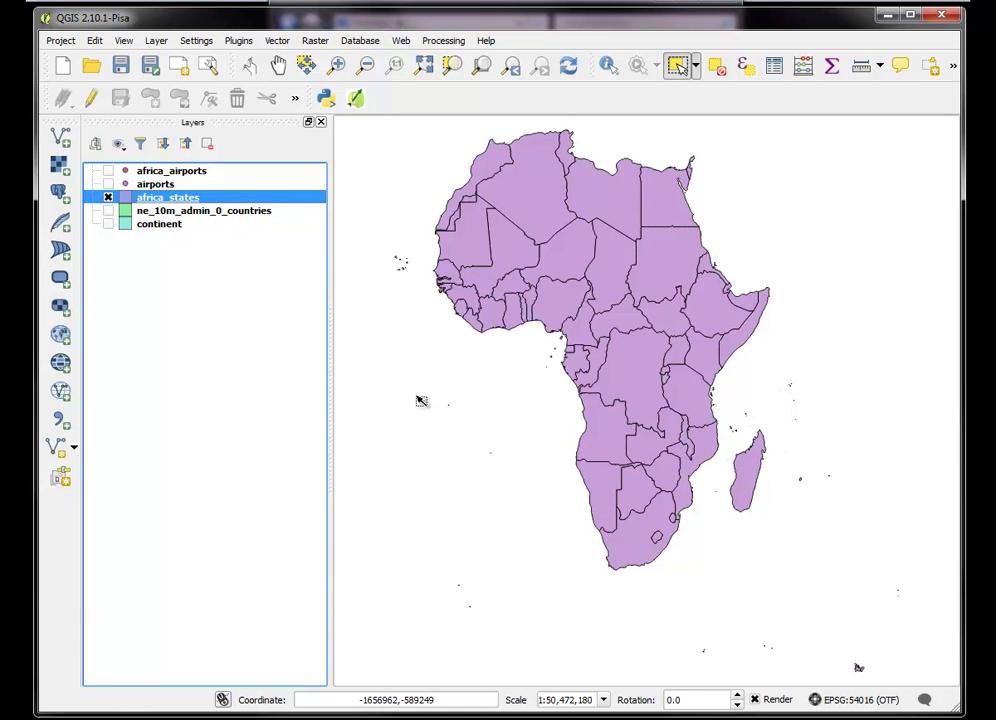
{"action": "left_click", "coordinate": [108, 171]}
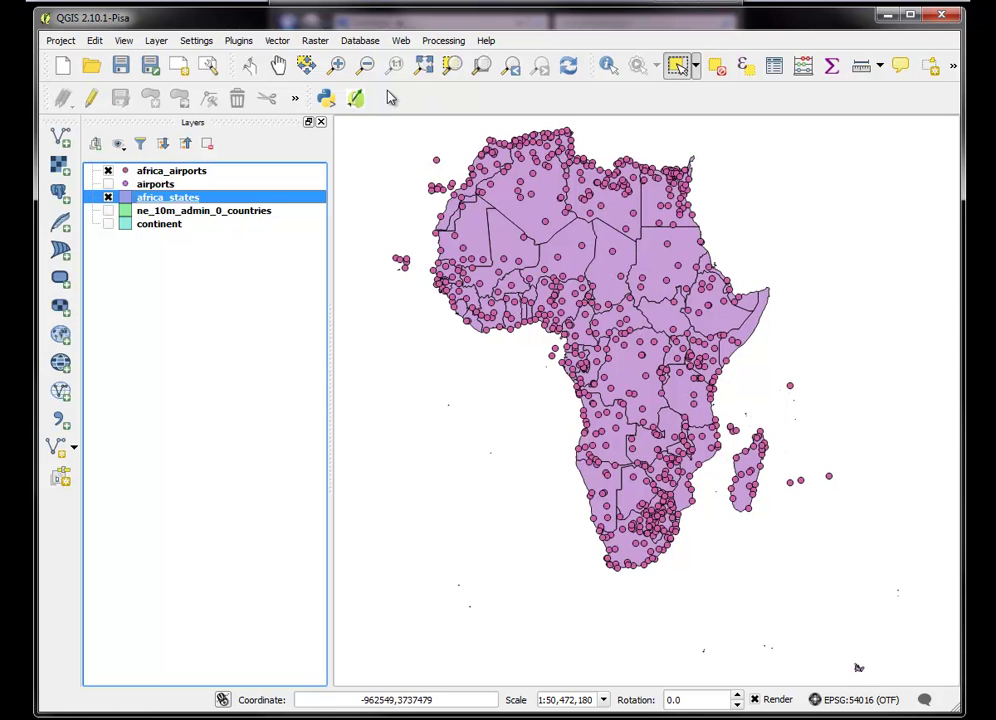
Launch Points in Polygon from Vector > Analysis Tools
{"action": "left_click", "coordinate": [280, 44]}
{"action": "mouse_move", "coordinate": [333, 185]}
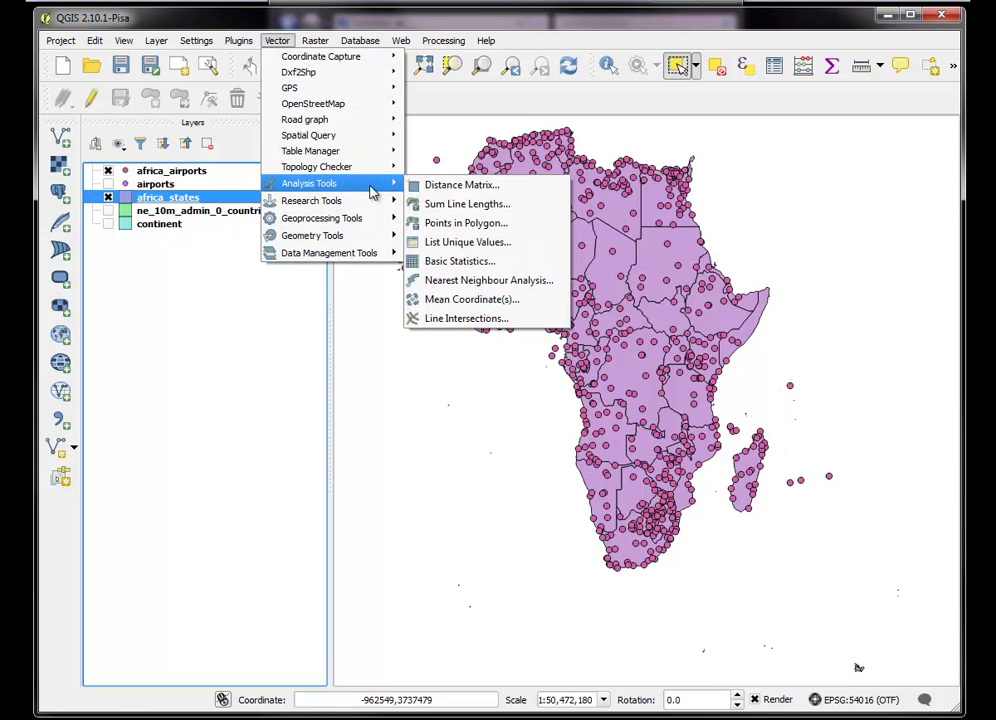
{"action": "left_click", "coordinate": [466, 223]}
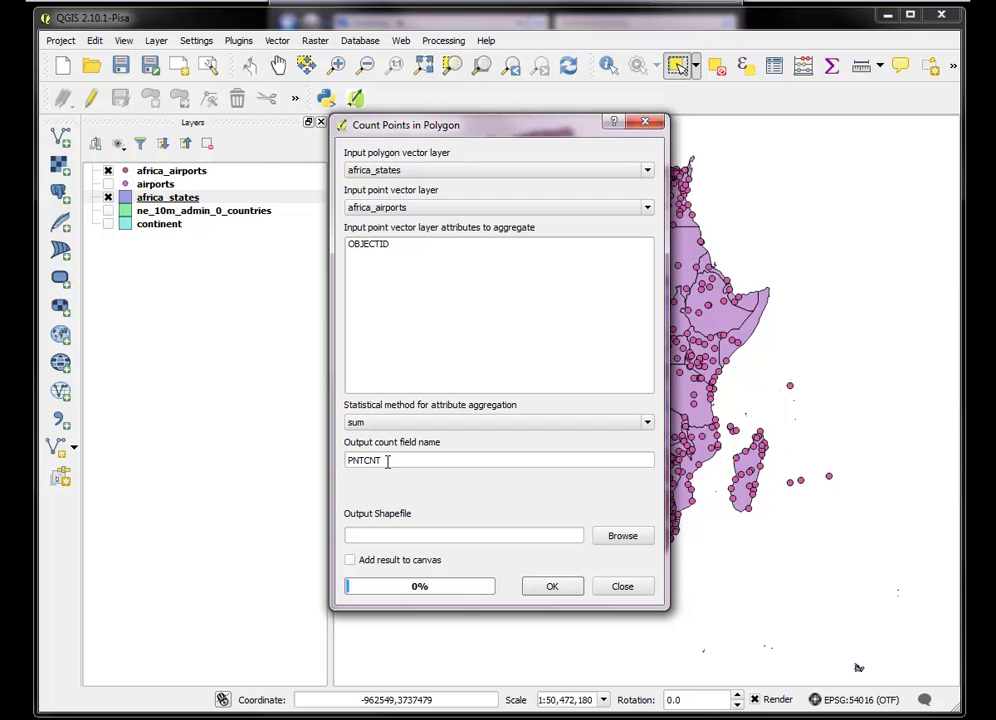
Write the airport counts to africa_states_pip.shp, add it to the map, and run despite the CRS warning
{"action": "left_click", "coordinate": [624, 540]}
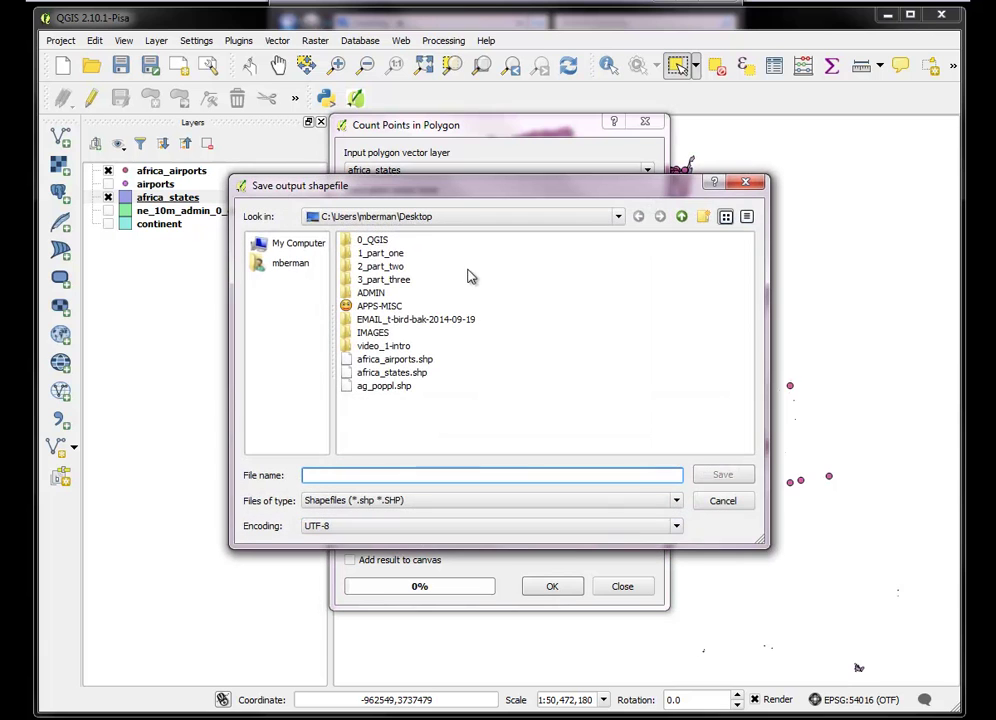
{"action": "left_click", "coordinate": [398, 372]}
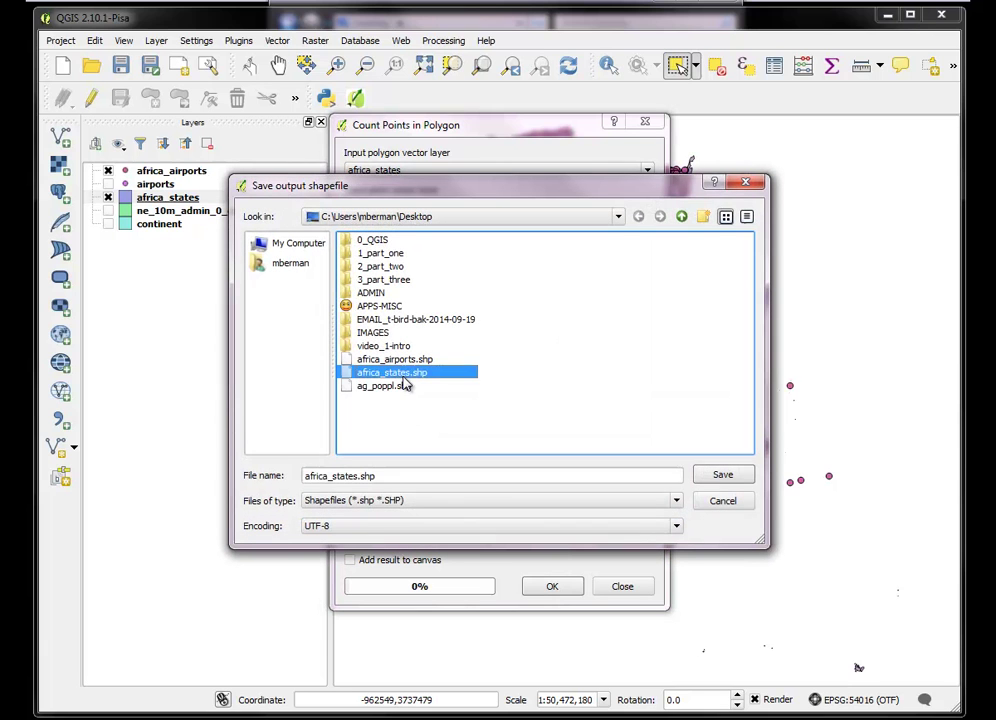
{"action": "left_click", "coordinate": [355, 476]}
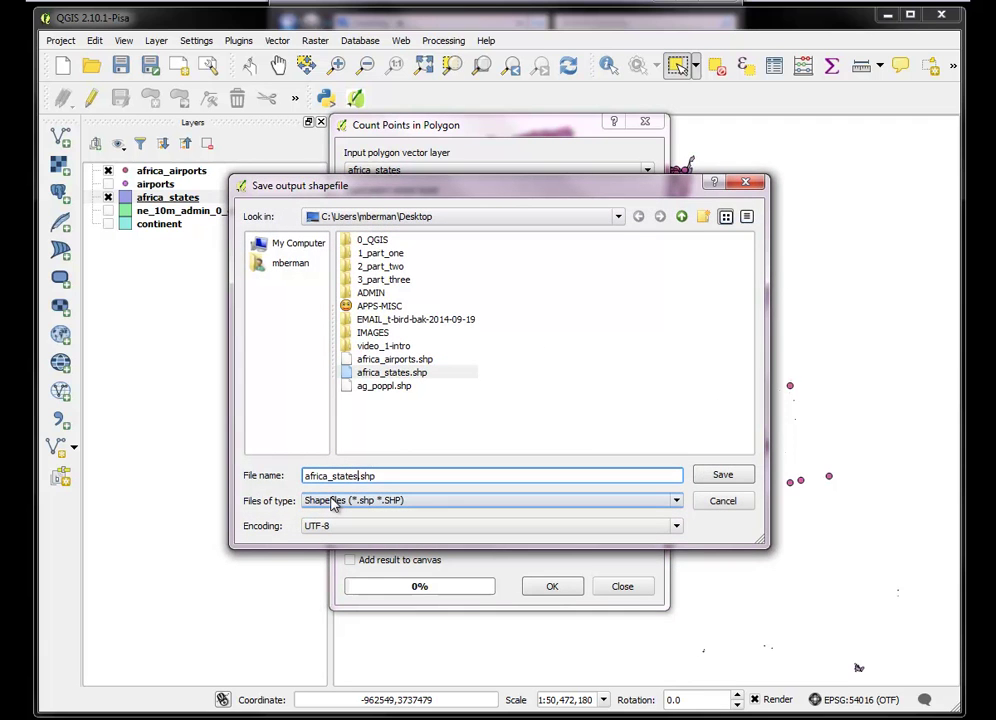
{"action": "type", "text": "_"}
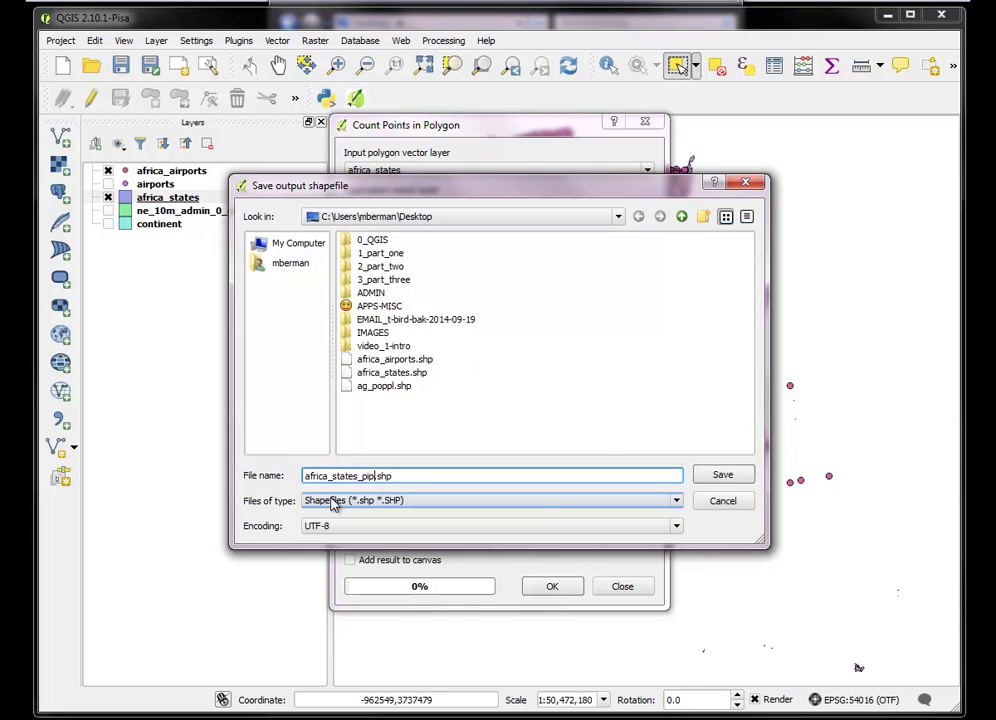
{"action": "type", "text": "pip"}
{"action": "left_click", "coordinate": [724, 478]}
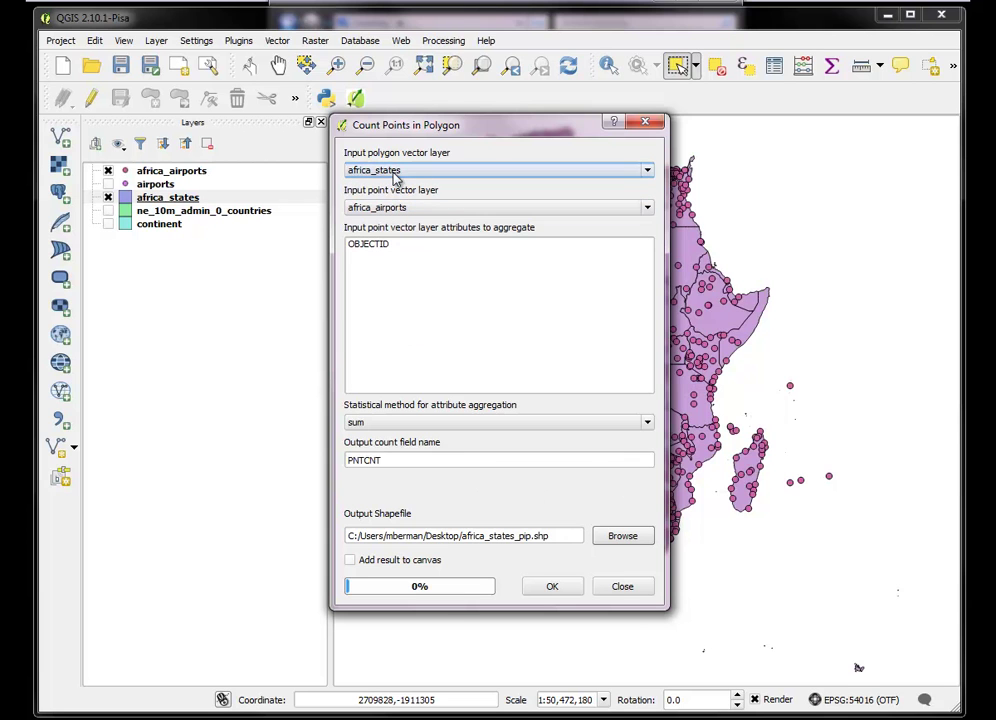
{"action": "left_click", "coordinate": [350, 560]}
{"action": "left_click", "coordinate": [545, 592]}
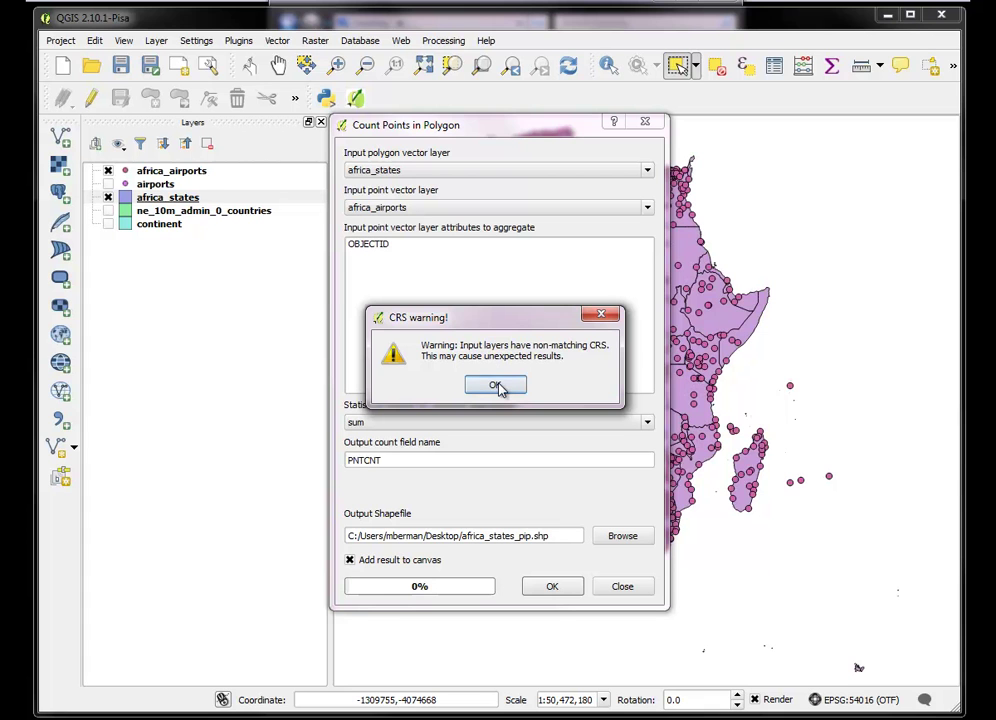
{"action": "left_click", "coordinate": [598, 314]}
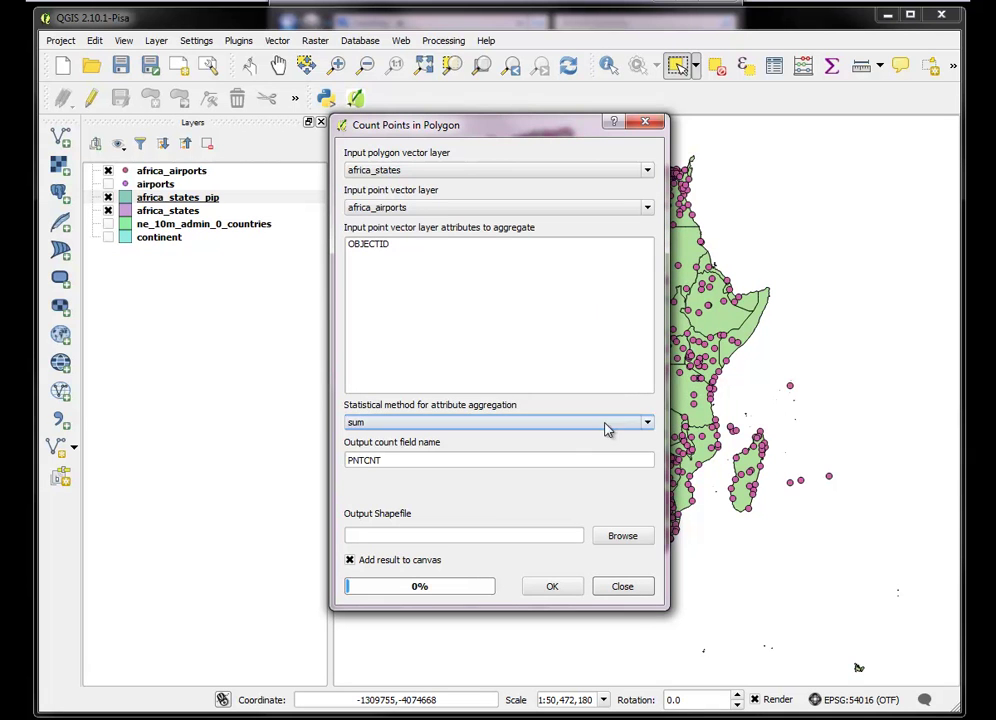
{"action": "left_click", "coordinate": [622, 586]}
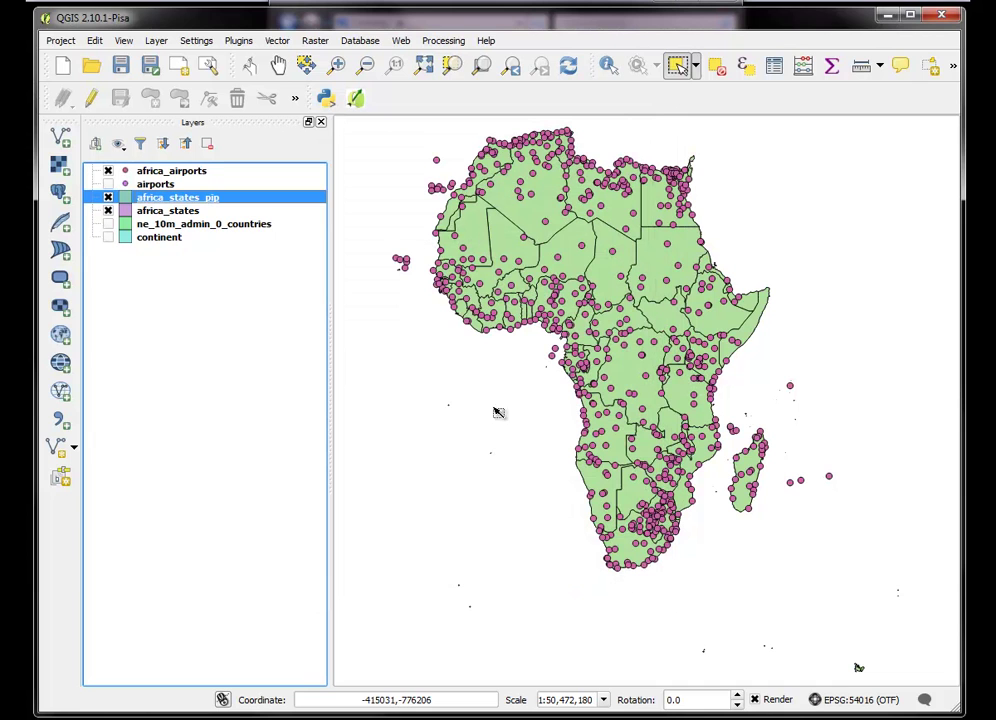
Open africa_states_pip's layer properties and close them without changes
{"action": "right_click", "coordinate": [177, 201]}
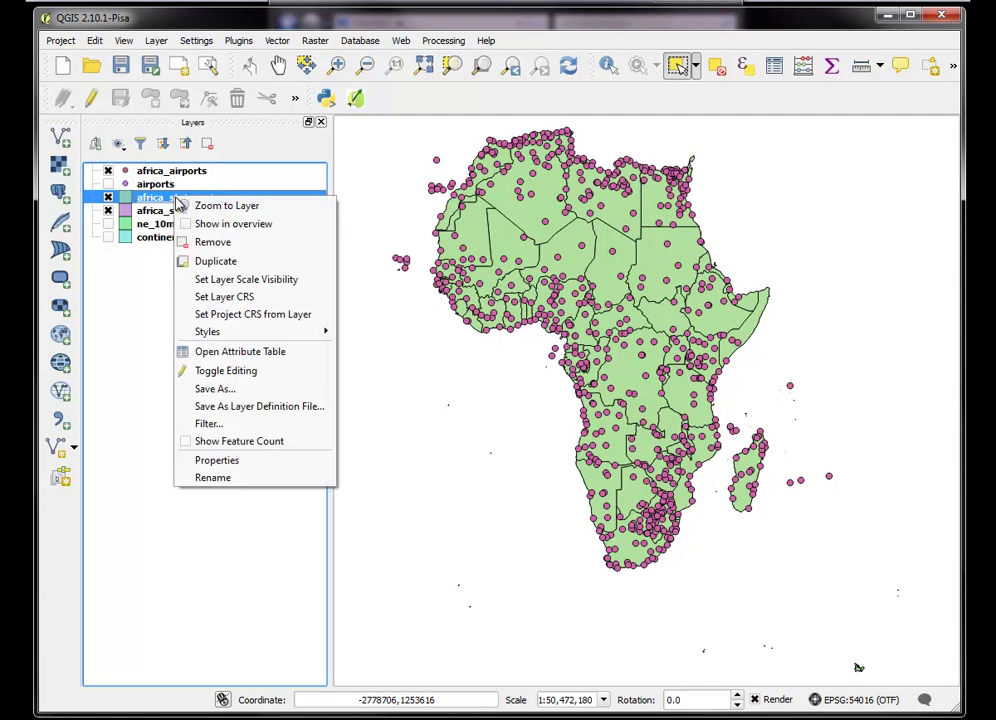
{"action": "left_click", "coordinate": [217, 461]}
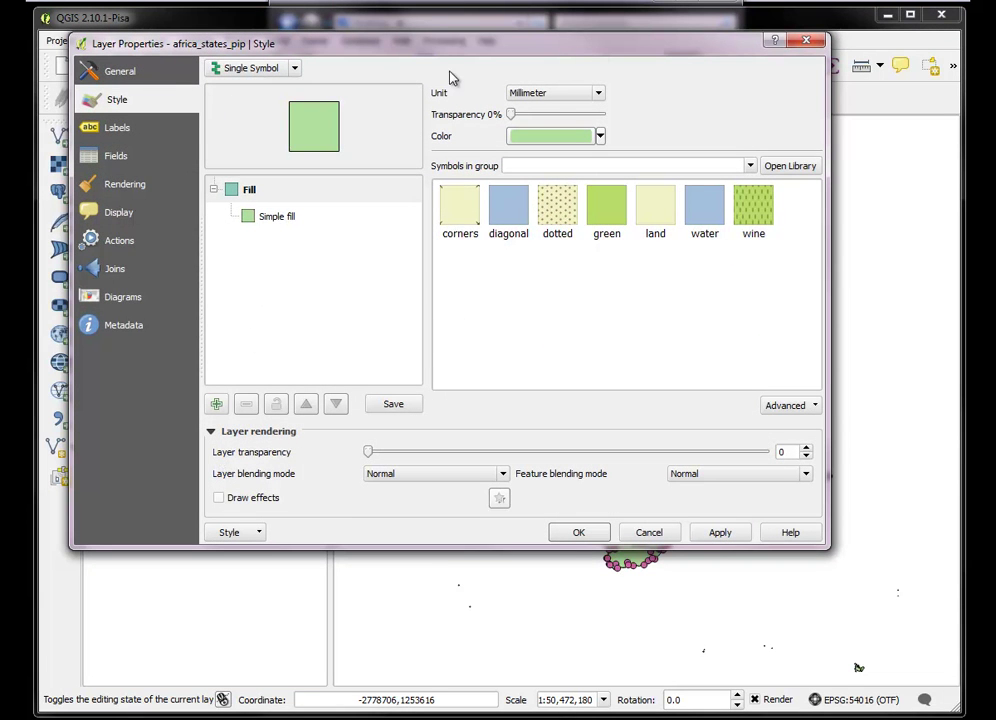
{"action": "left_click", "coordinate": [797, 47]}
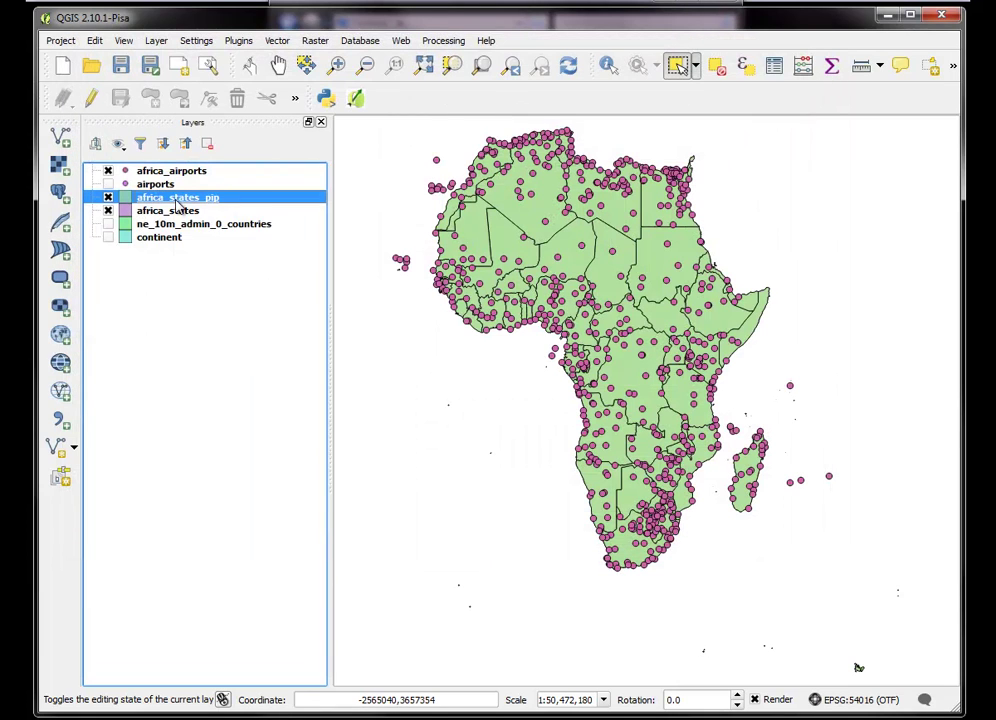
Check africa_states_pip's attribute table, finding the PNTCNT values NULL, then close it
{"action": "right_click", "coordinate": [180, 204]}
{"action": "left_click", "coordinate": [247, 353]}
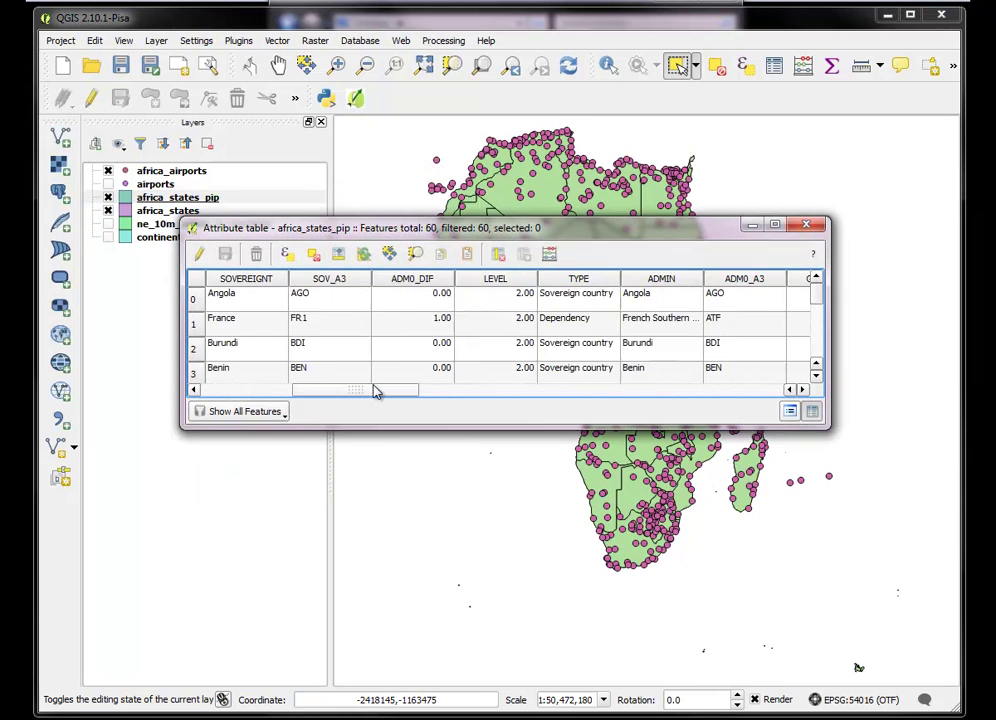
{"action": "left_click_drag", "start_coordinate": [376, 391], "coordinate": [749, 381]}
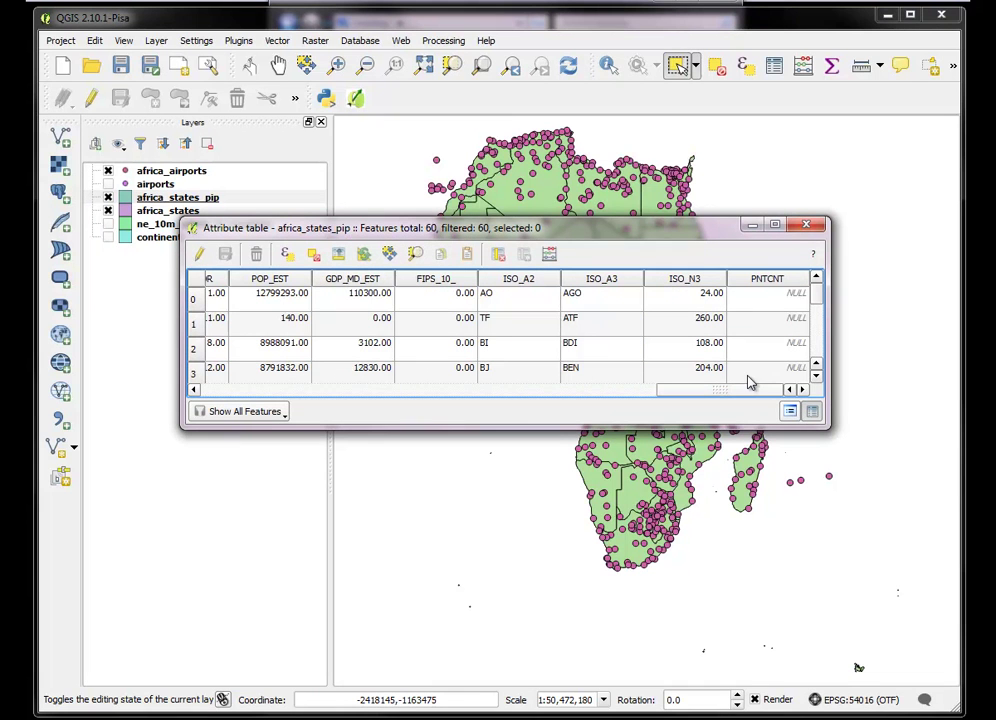
{"action": "left_click_drag", "start_coordinate": [815, 290], "coordinate": [820, 253]}
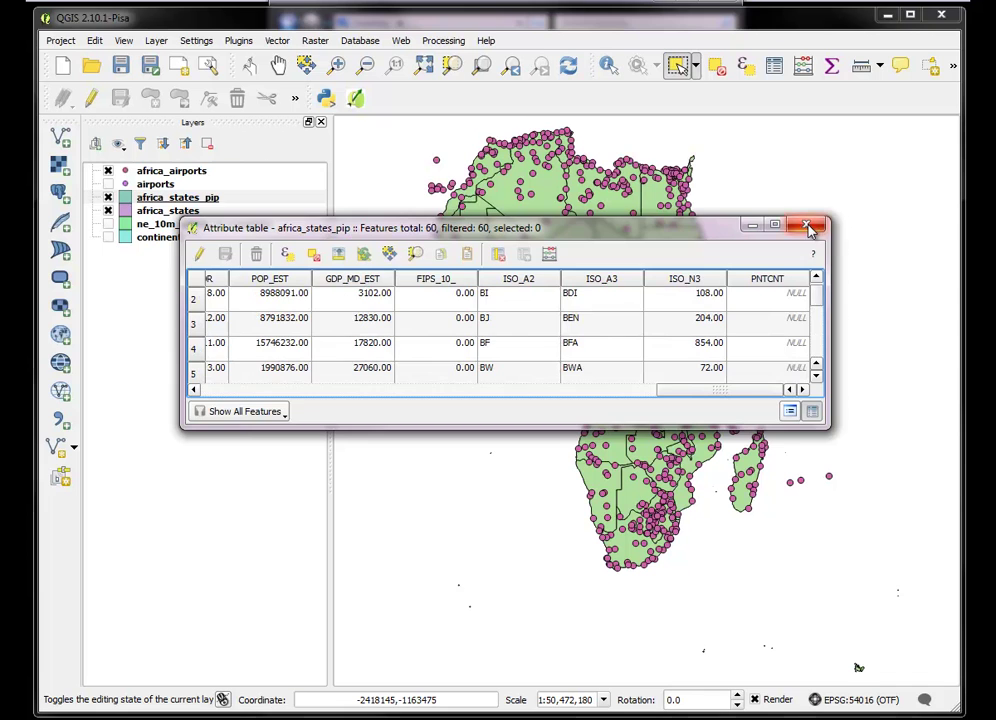
{"action": "left_click", "coordinate": [812, 226]}
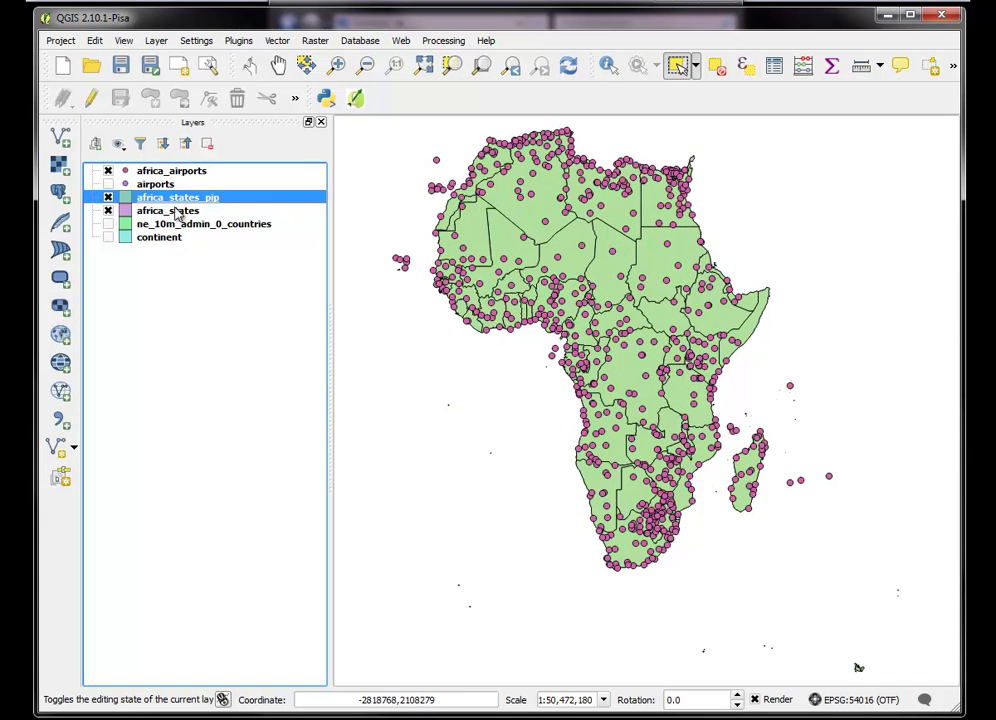
Start saving africa_airports as a new file named africa_airports_gall.shp
{"action": "left_click", "coordinate": [166, 172]}
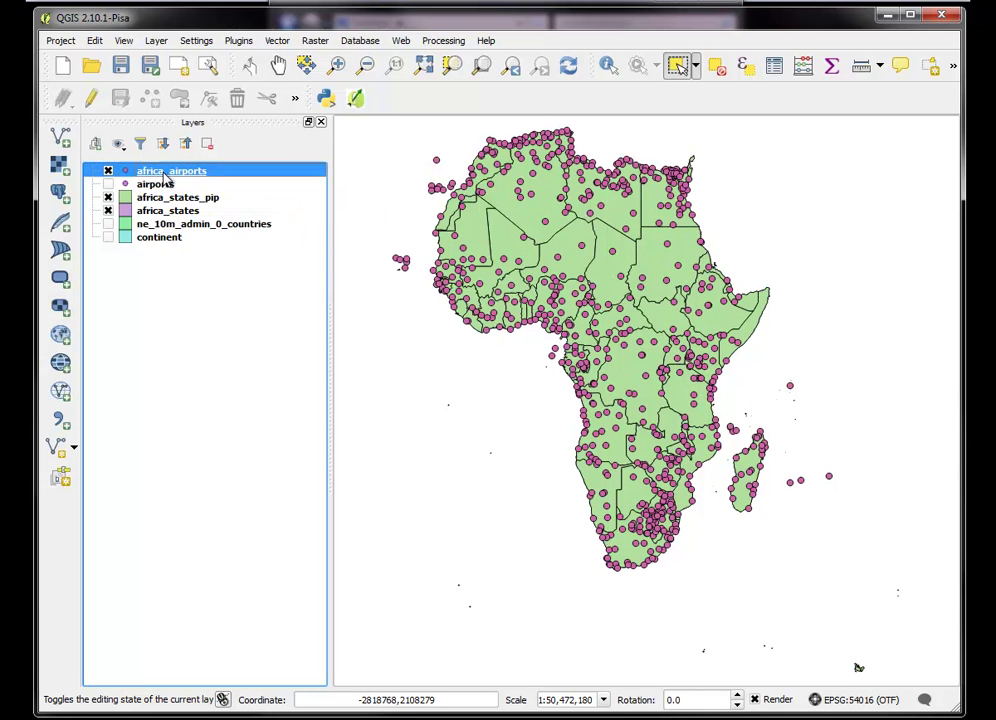
{"action": "right_click", "coordinate": [166, 176]}
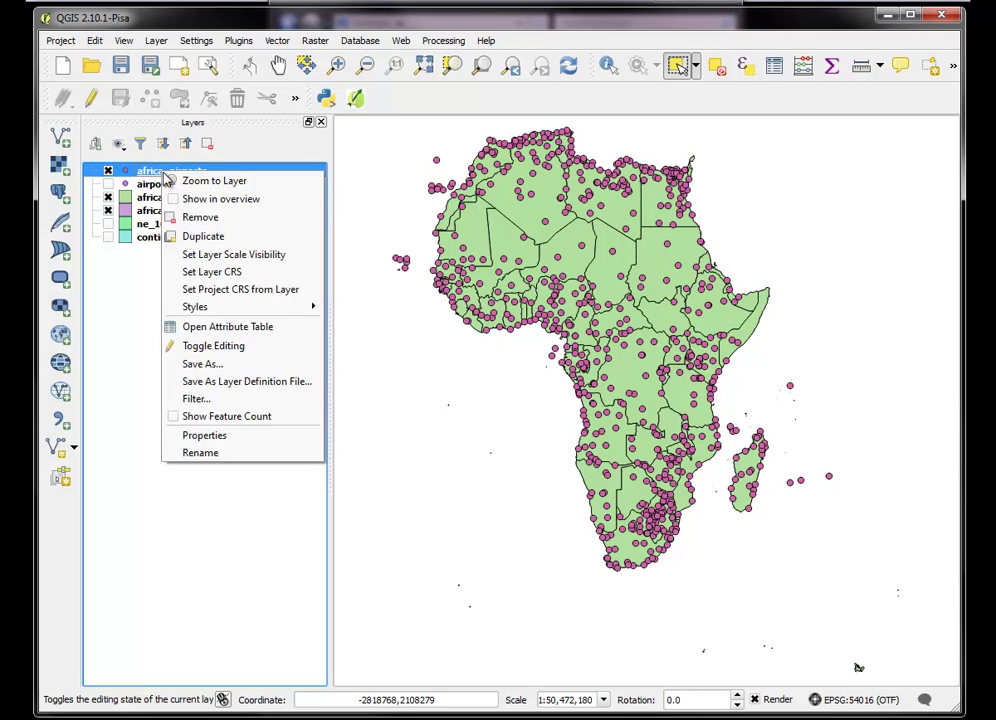
{"action": "left_click", "coordinate": [237, 369]}
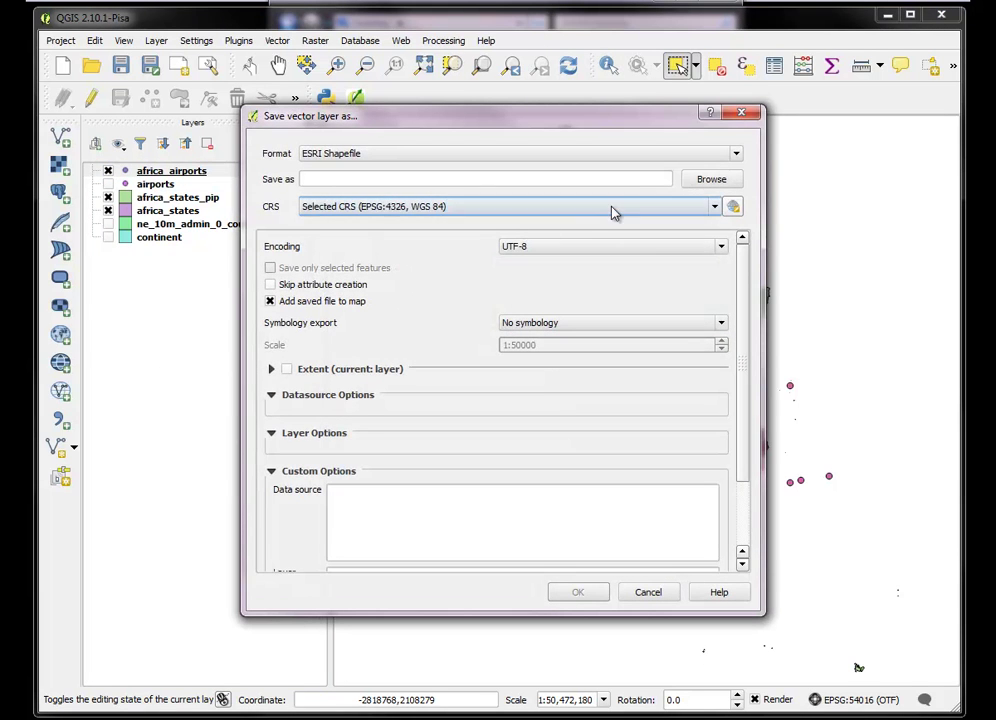
{"action": "left_click", "coordinate": [714, 180]}
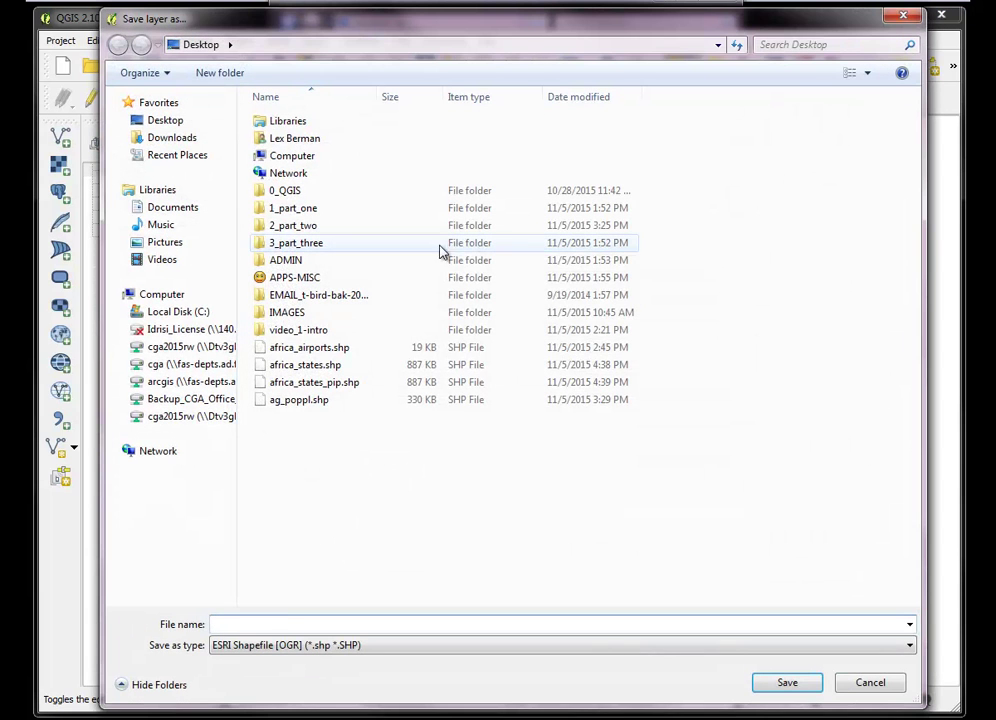
{"action": "left_click", "coordinate": [338, 350]}
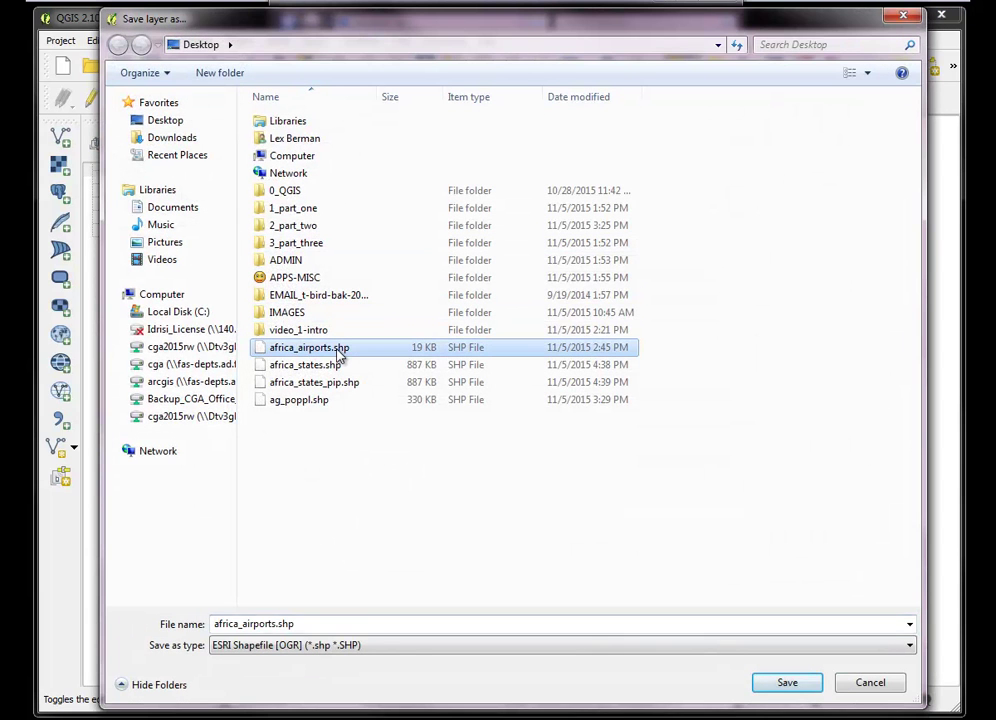
{"action": "left_click", "coordinate": [277, 624]}
{"action": "left_click", "coordinate": [277, 624]}
{"action": "left_click", "coordinate": [277, 624]}
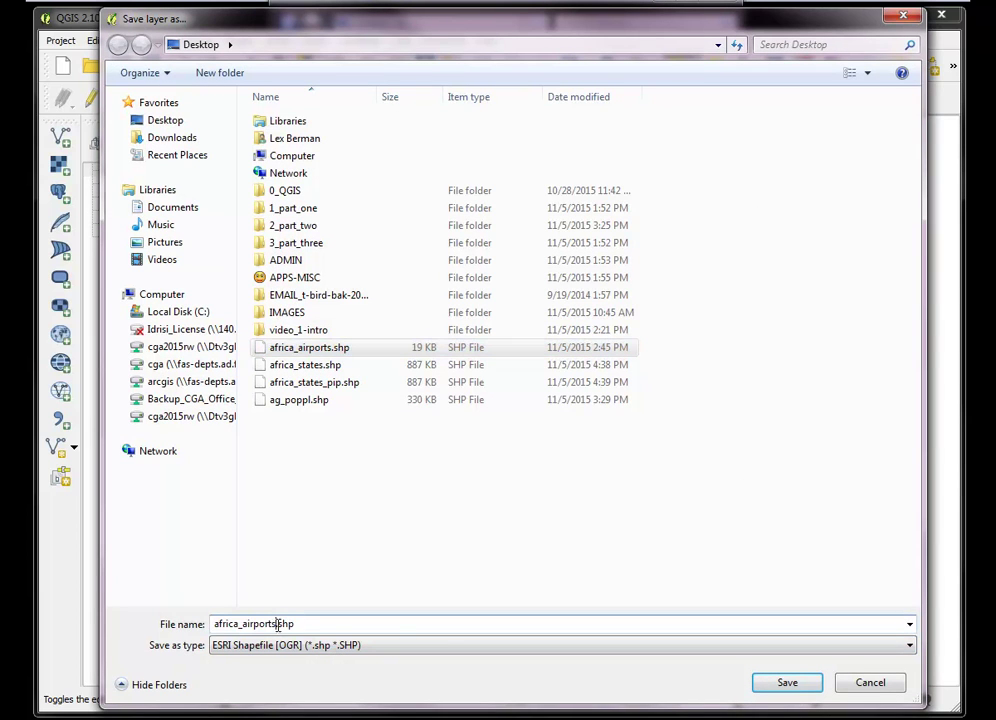
{"action": "type", "text": "_ga"}
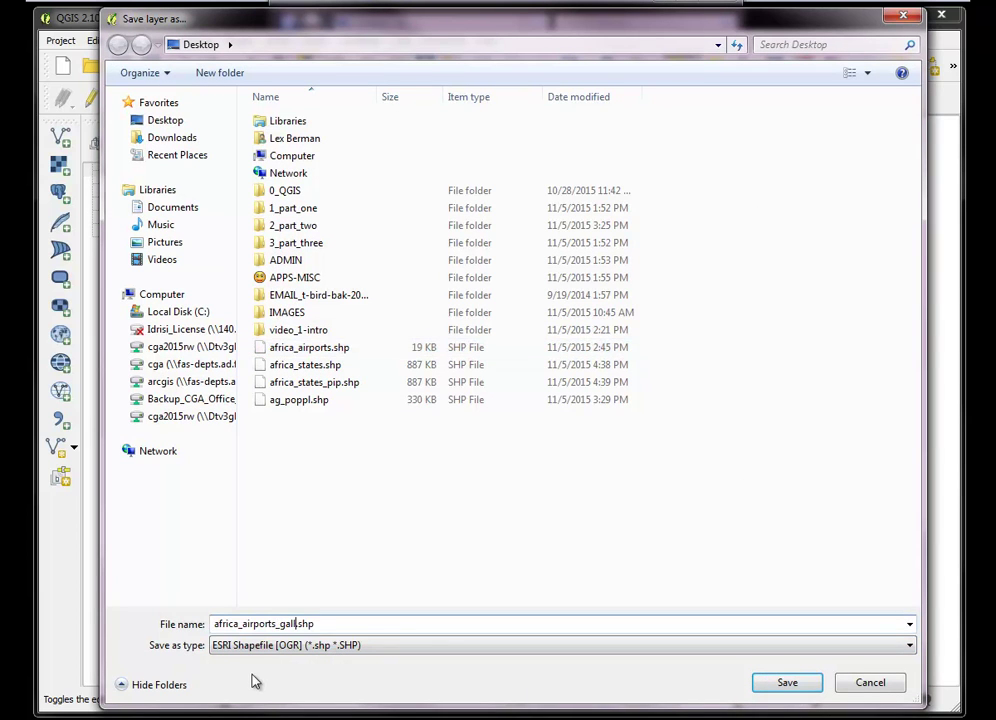
{"action": "type", "text": "ll"}
{"action": "left_click", "coordinate": [787, 682]}
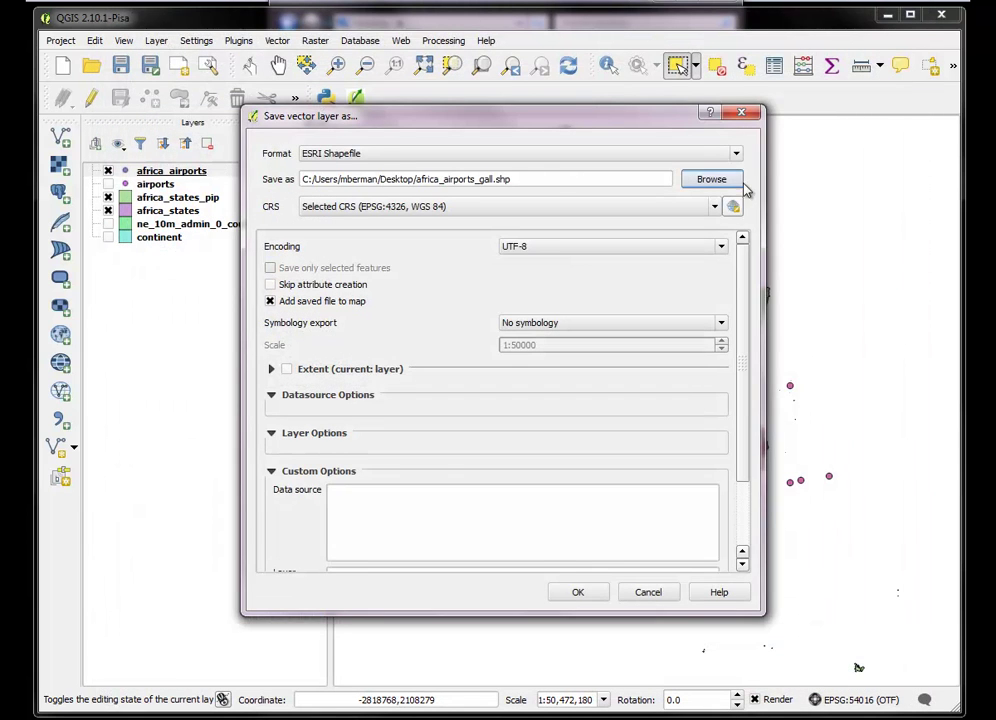
Set the output CRS to World_Gall_Stereographic (EPSG:54016) and save the layer to the map
{"action": "left_click", "coordinate": [733, 205]}
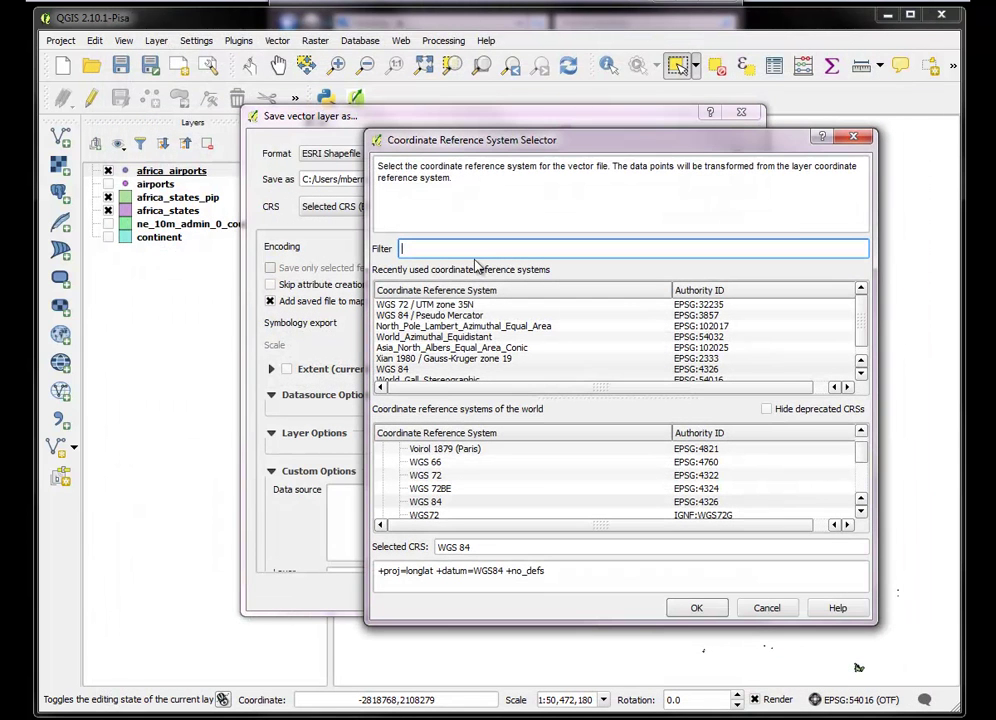
{"action": "left_click", "coordinate": [470, 378]}
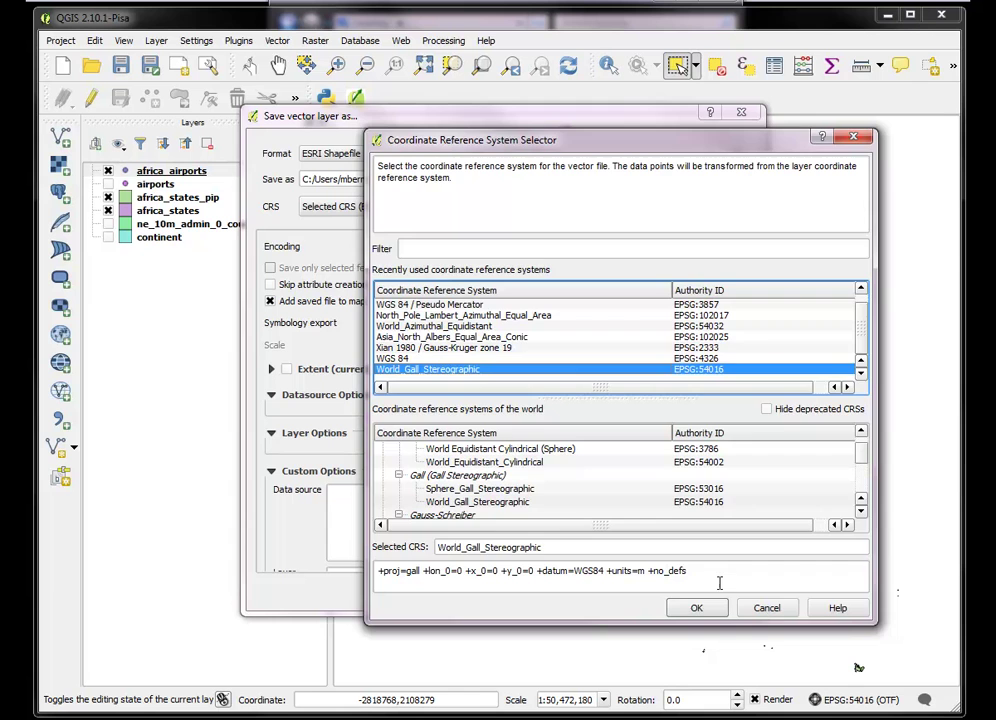
{"action": "left_click", "coordinate": [695, 608]}
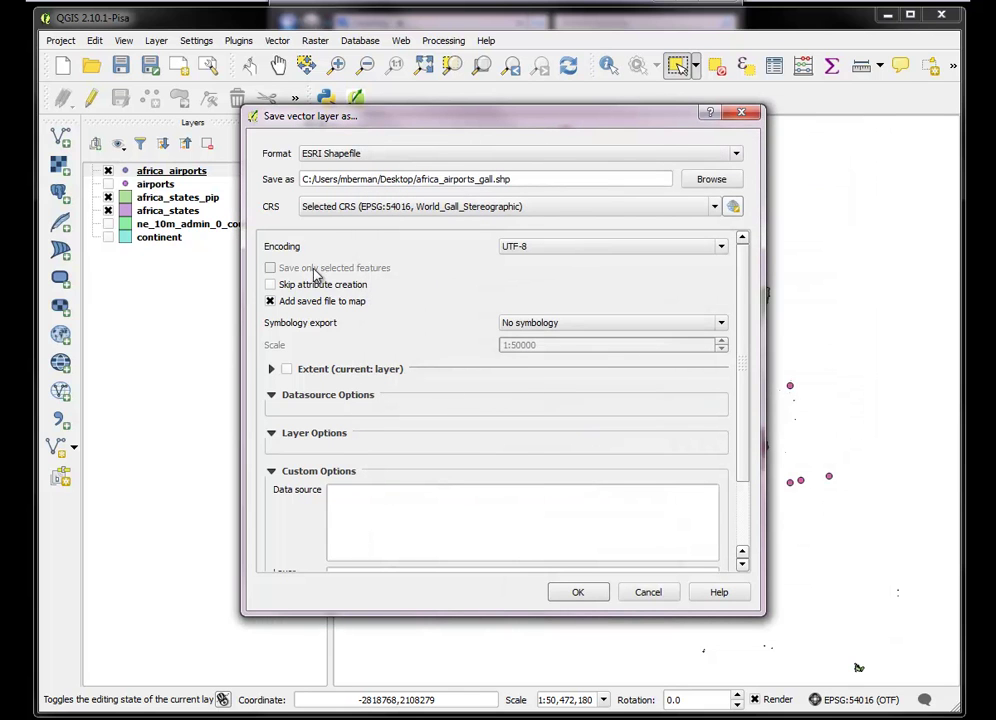
{"action": "left_click", "coordinate": [578, 591]}
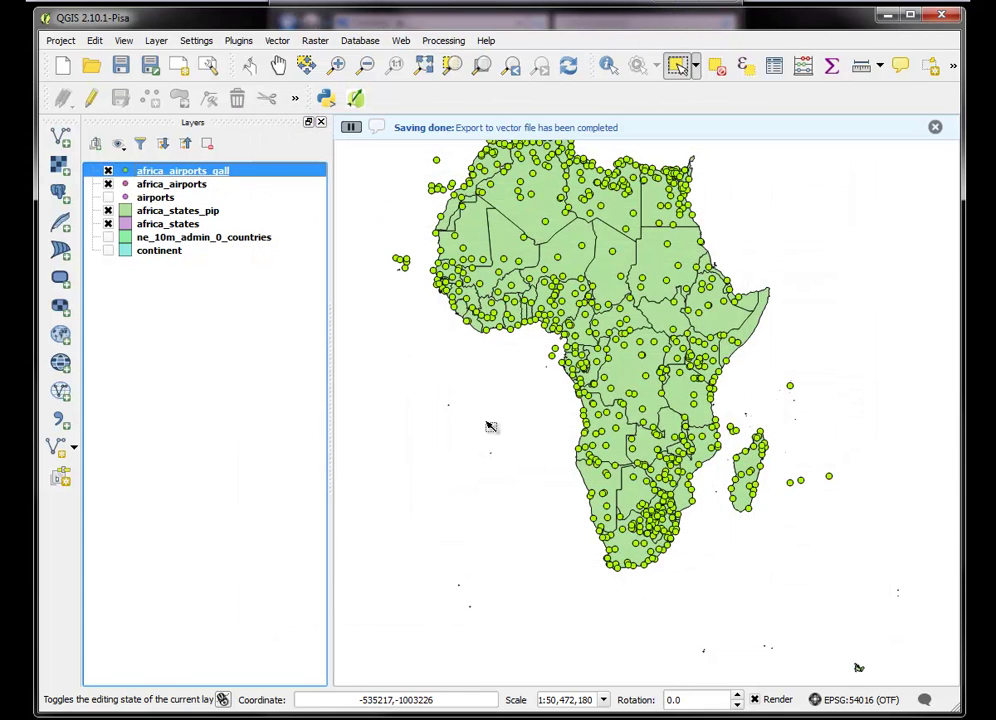
Remove the africa_states_pip layer from the project
{"action": "left_click", "coordinate": [163, 213]}
{"action": "right_click", "coordinate": [163, 213]}
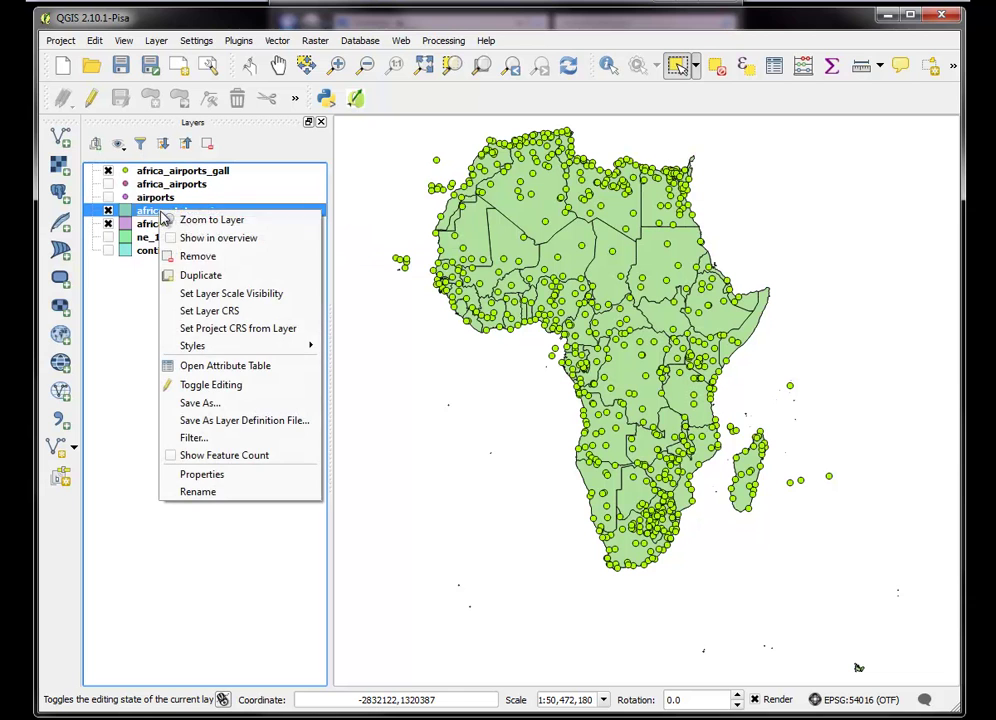
{"action": "left_click", "coordinate": [198, 257]}
{"action": "left_click", "coordinate": [461, 389]}
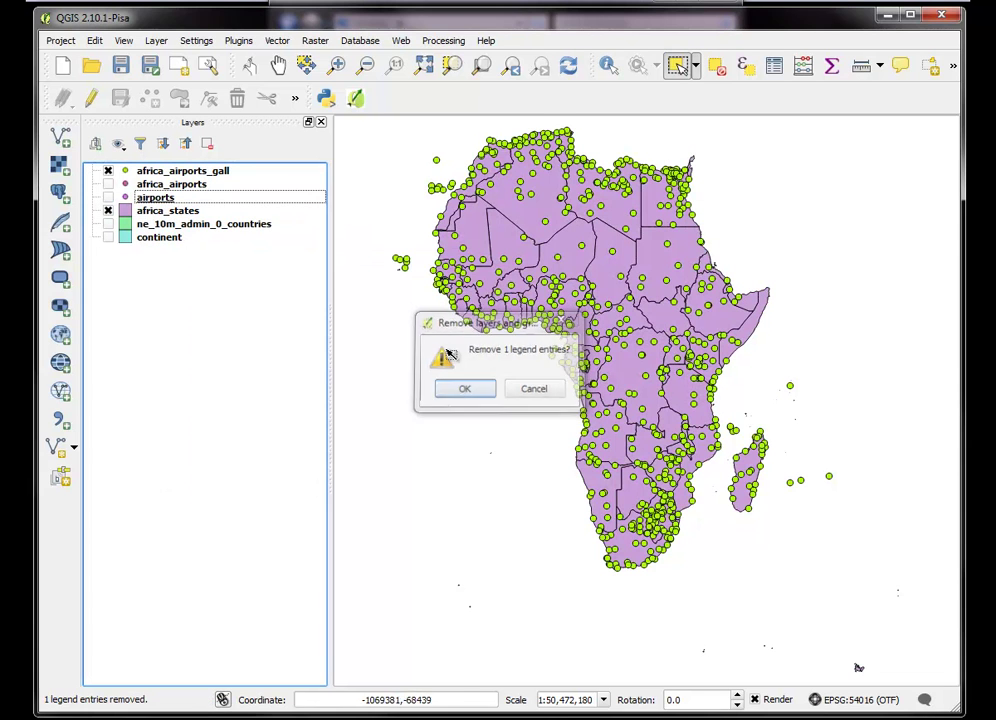
Open the Points in Polygon tool with africa_airports_gall as the point layer
{"action": "left_click", "coordinate": [277, 40]}
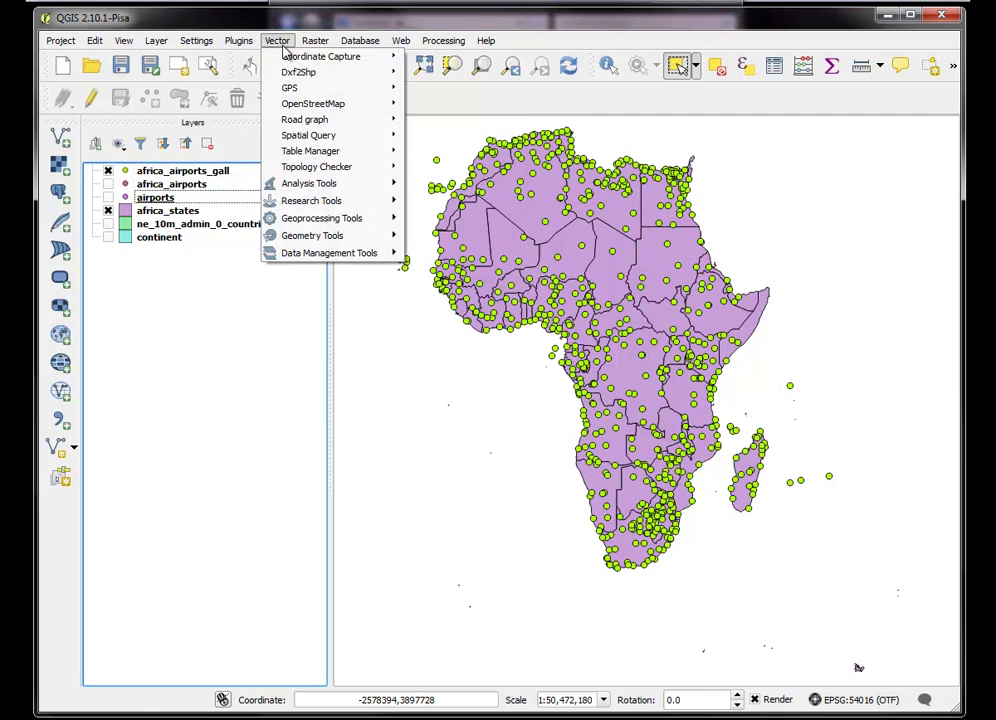
{"action": "mouse_move", "coordinate": [318, 188]}
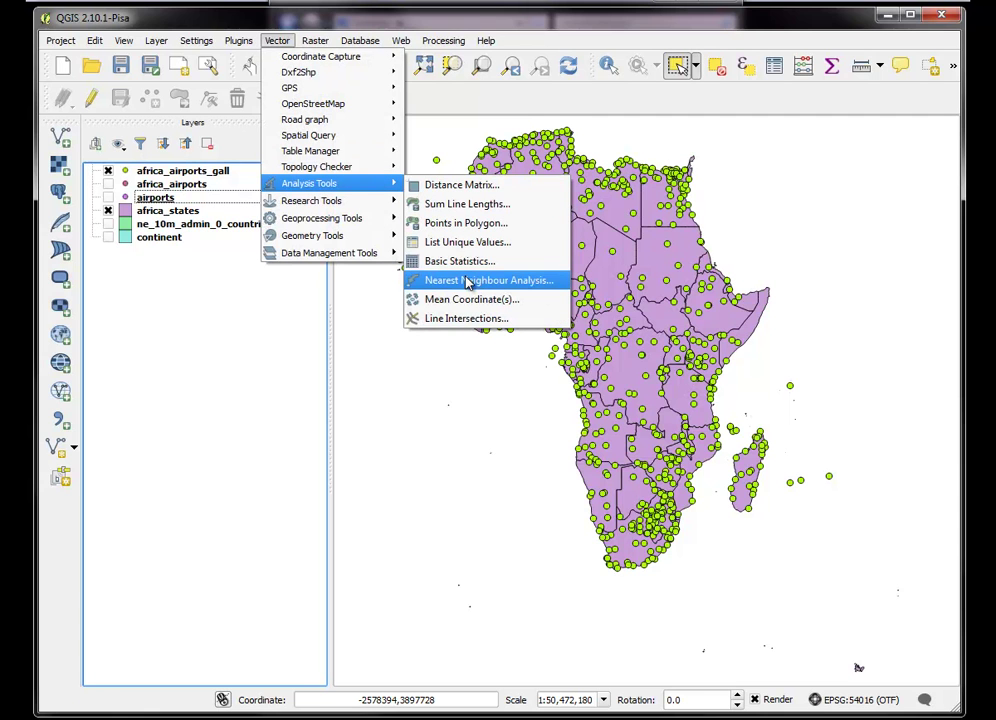
{"action": "left_click", "coordinate": [465, 223]}
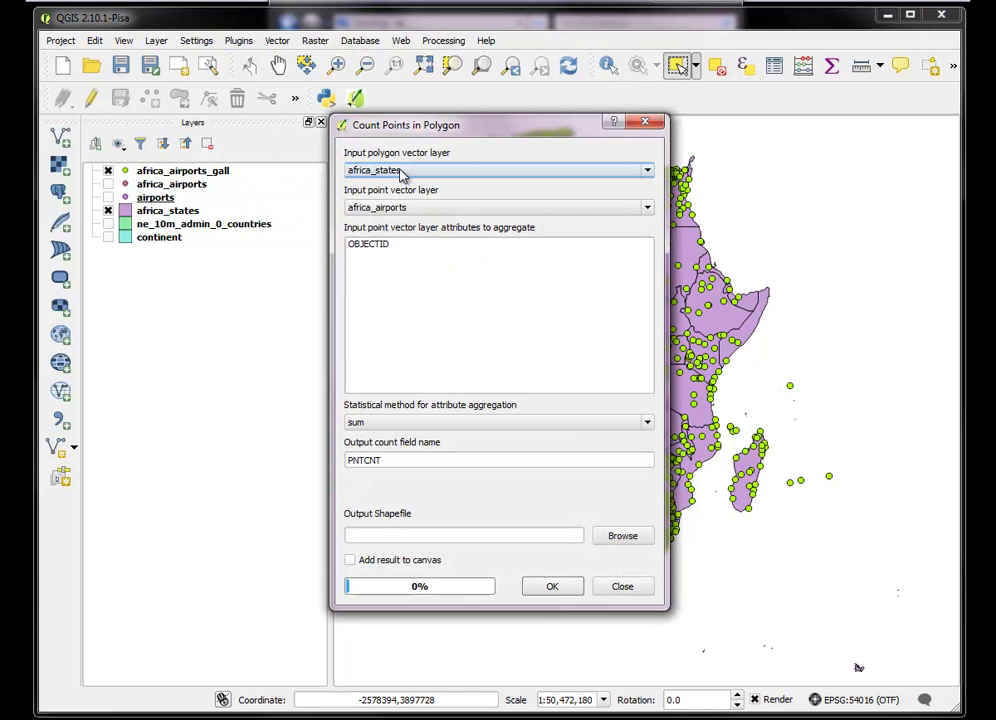
{"action": "left_click", "coordinate": [646, 210]}
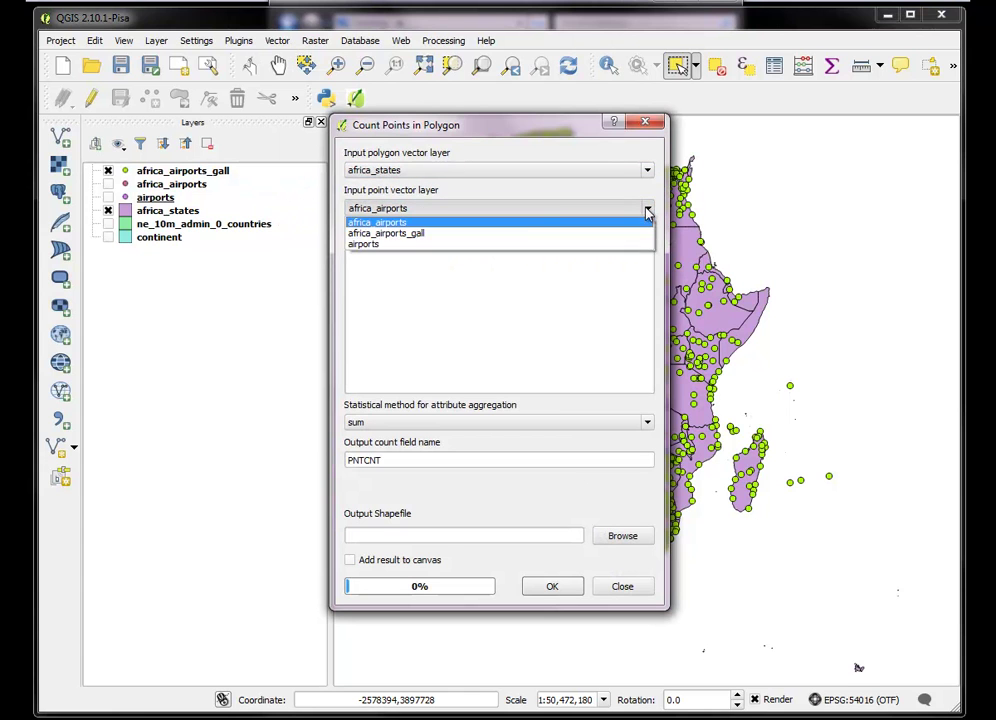
{"action": "left_click", "coordinate": [533, 233]}
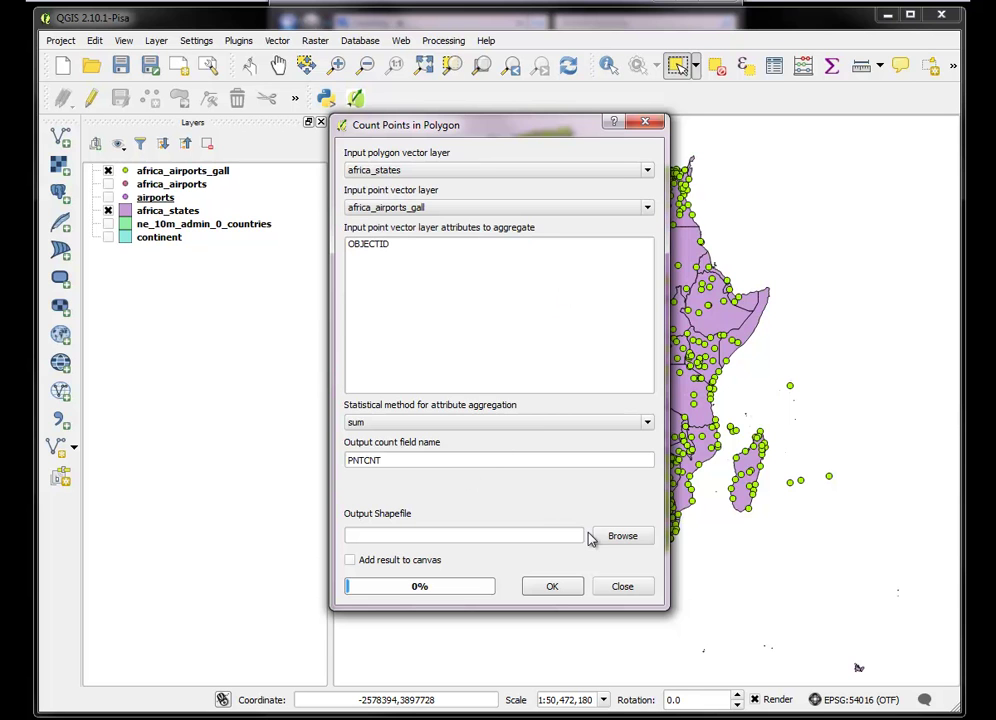
Overwrite africa_states_pip.shp with the new count and add it to the map
{"action": "left_click", "coordinate": [620, 537]}
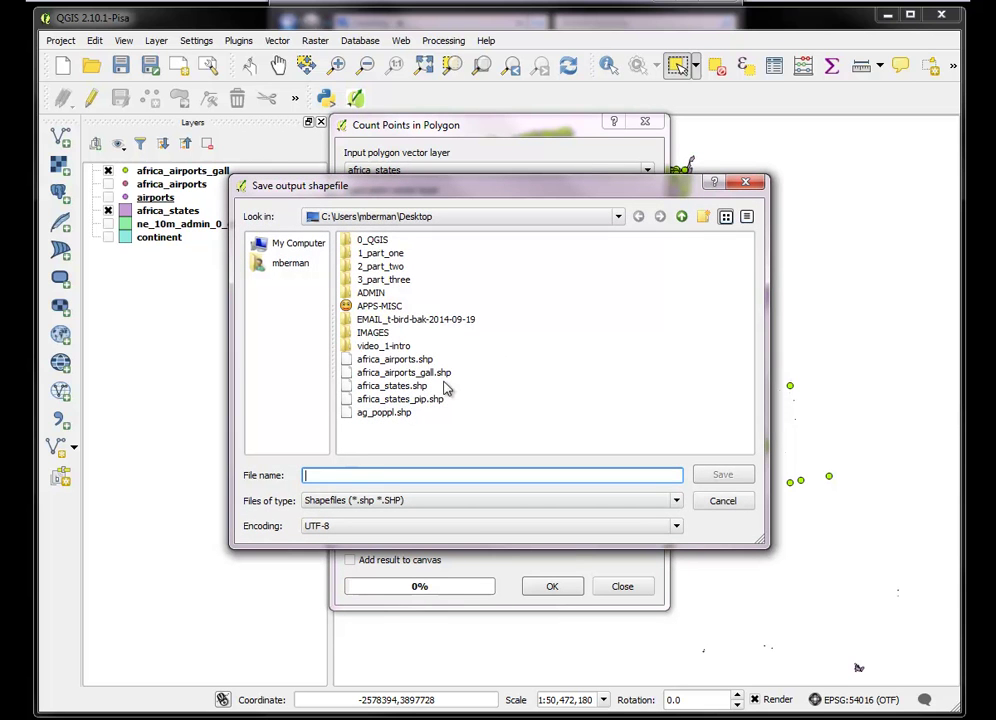
{"action": "left_click", "coordinate": [380, 400]}
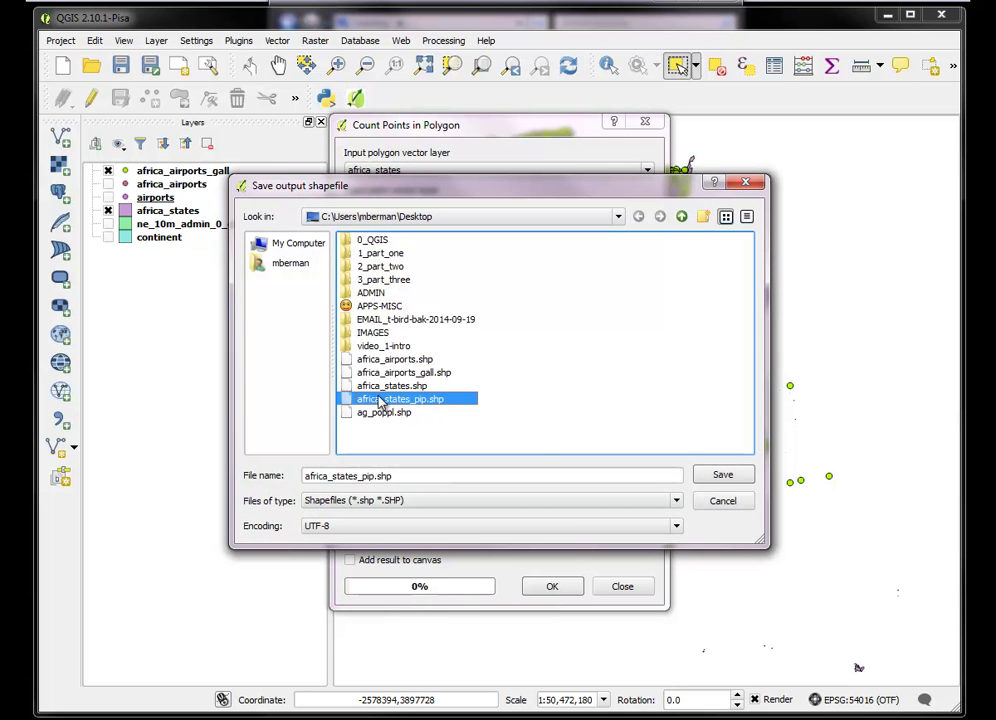
{"action": "left_click", "coordinate": [722, 476]}
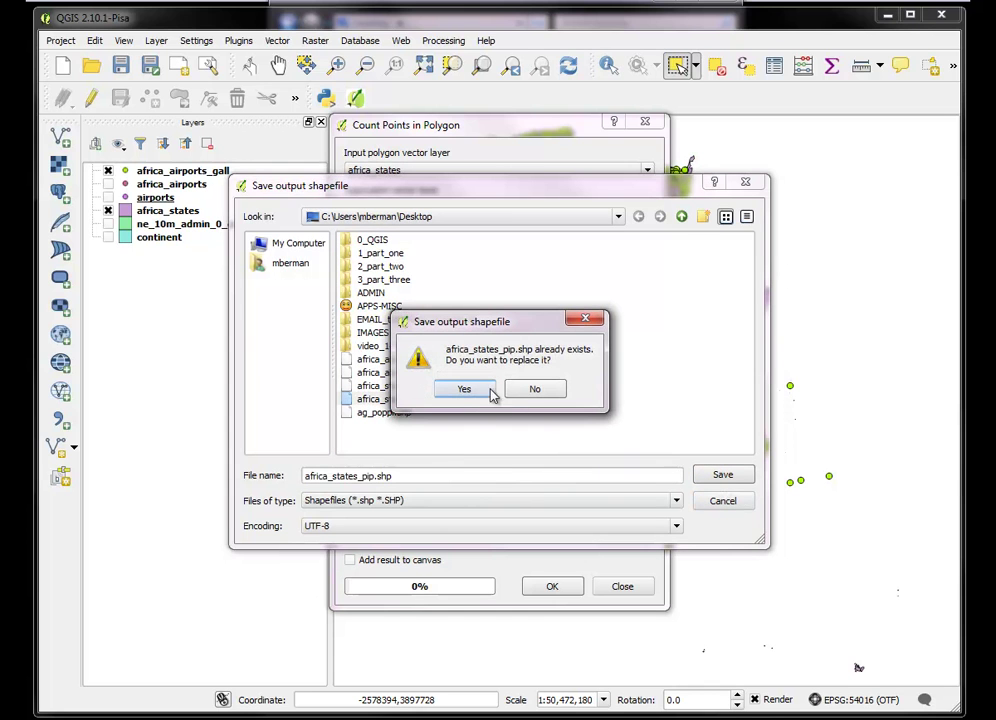
{"action": "left_click", "coordinate": [464, 390]}
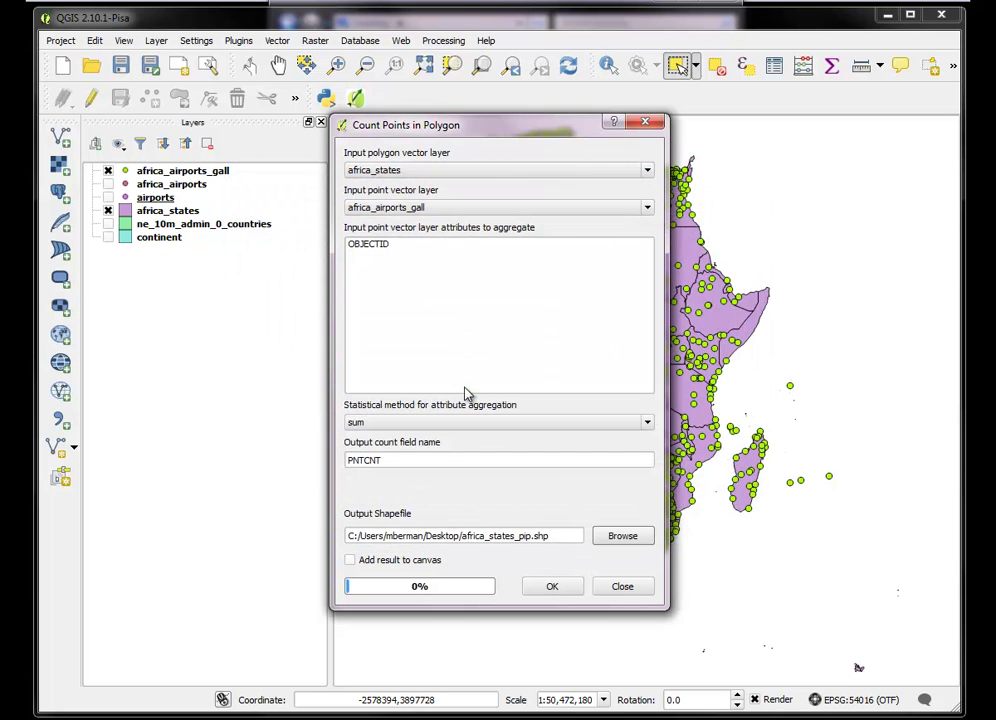
{"action": "left_click", "coordinate": [349, 561]}
{"action": "left_click", "coordinate": [552, 588]}
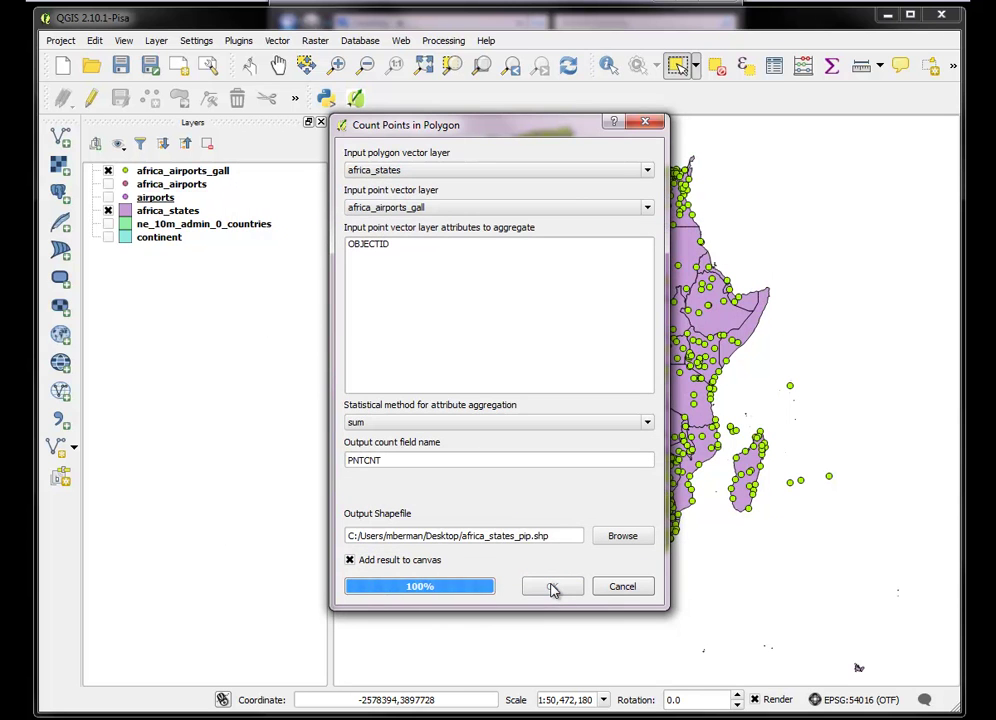
{"action": "left_click", "coordinate": [622, 587]}
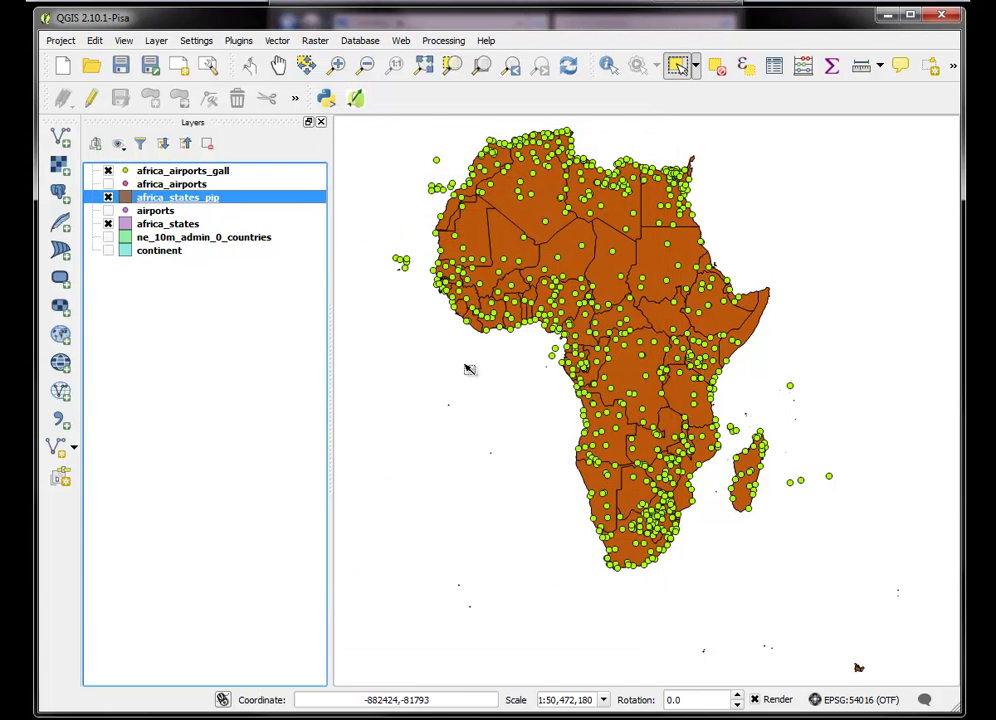
{"action": "right_click", "coordinate": [177, 198]}
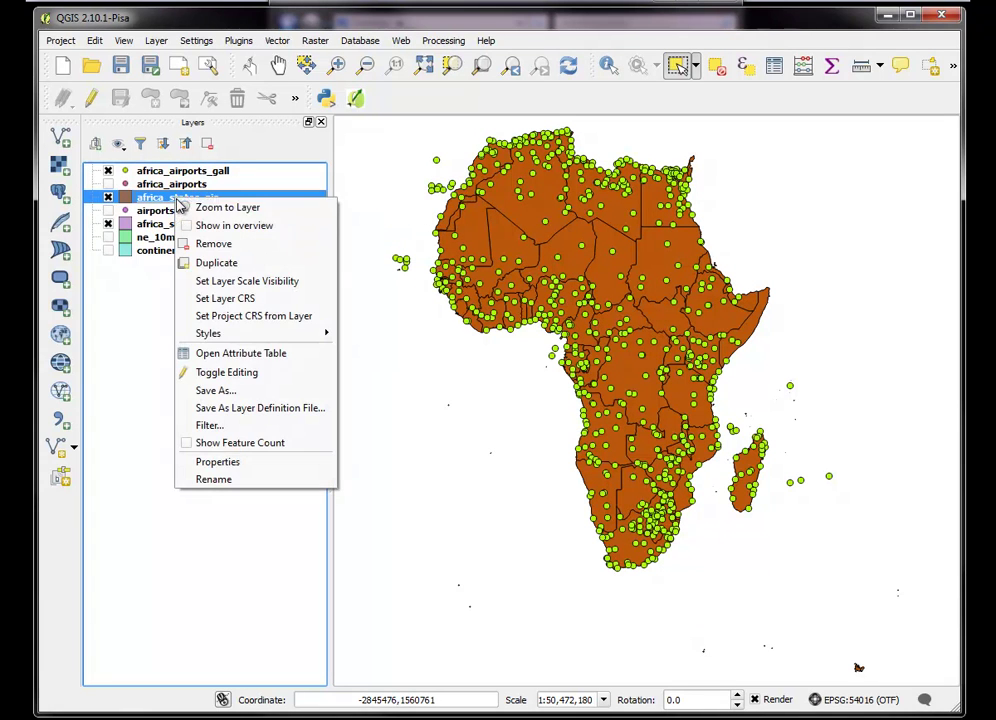
{"action": "left_click", "coordinate": [240, 353]}
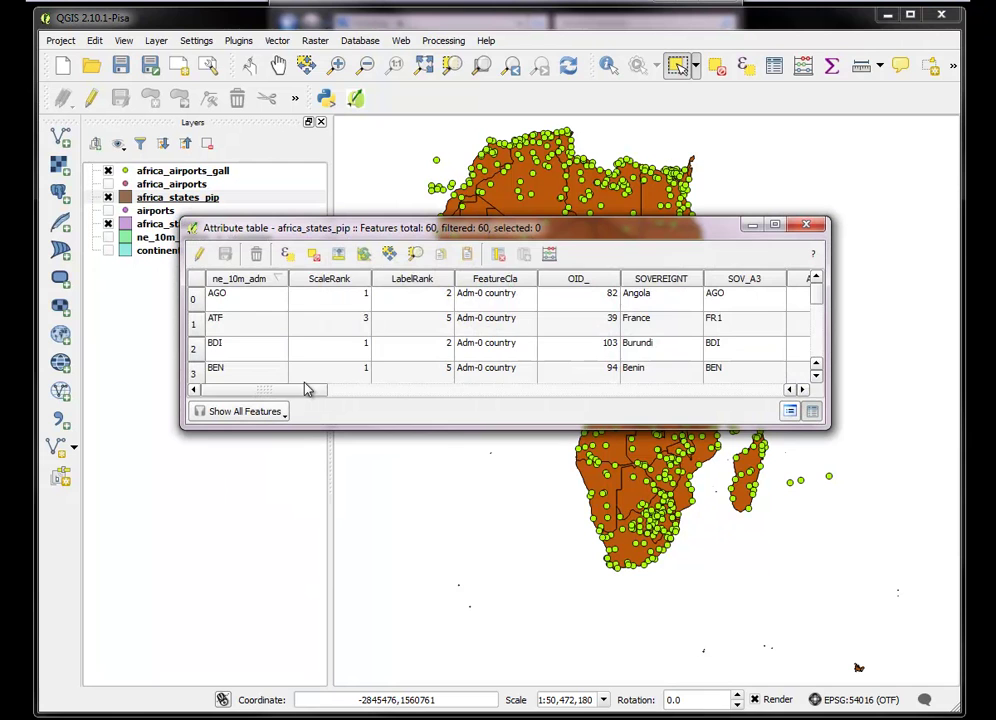
{"action": "left_click_drag", "start_coordinate": [292, 398], "coordinate": [790, 397]}
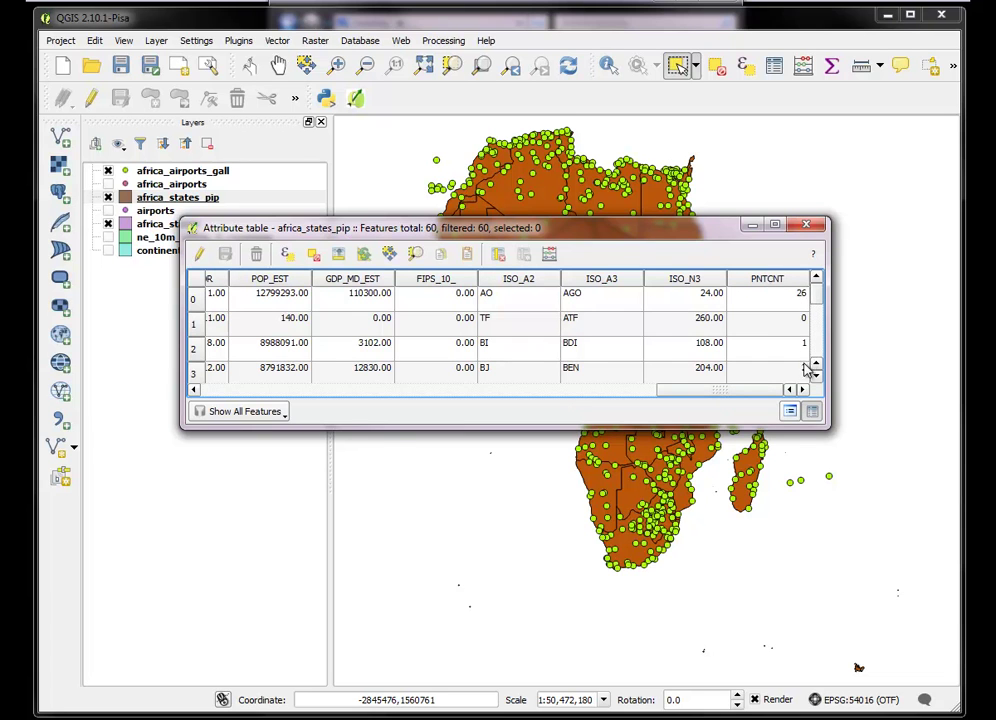
{"action": "left_click", "coordinate": [806, 224]}
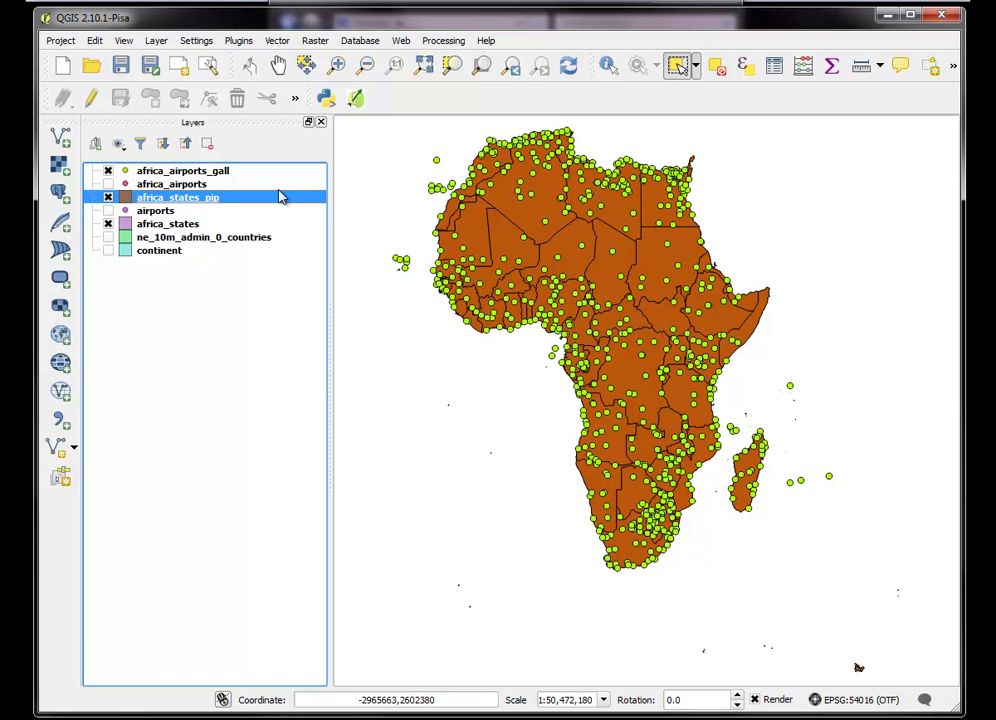
Switch africa_states_pip's style to Graduated, classified on the PNTCNT field
{"action": "right_click", "coordinate": [175, 202]}
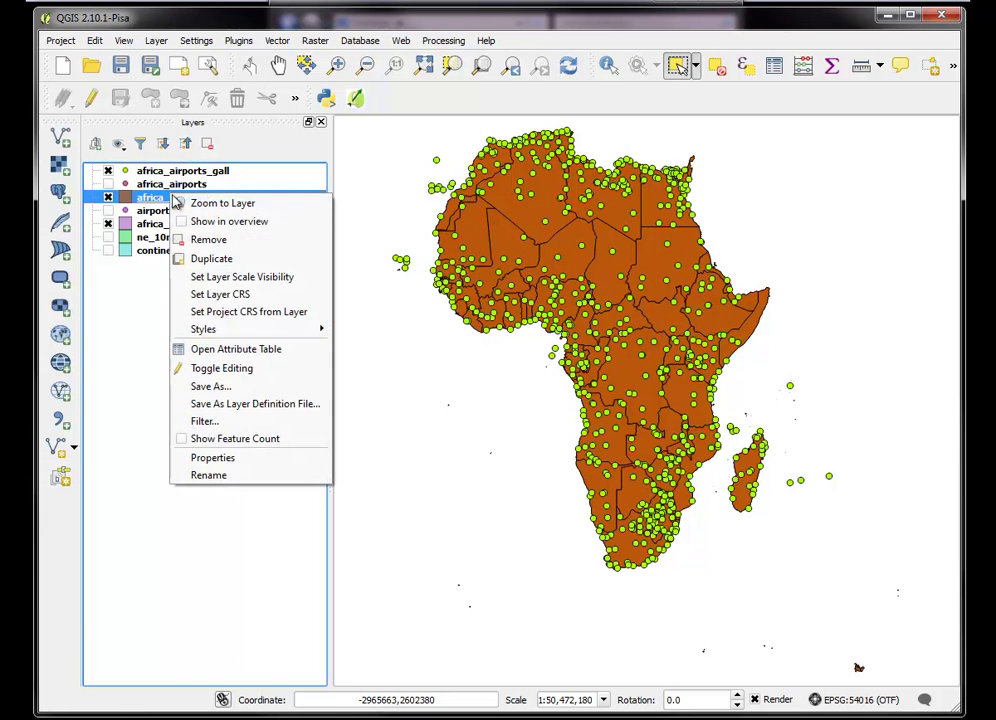
{"action": "left_click", "coordinate": [232, 458]}
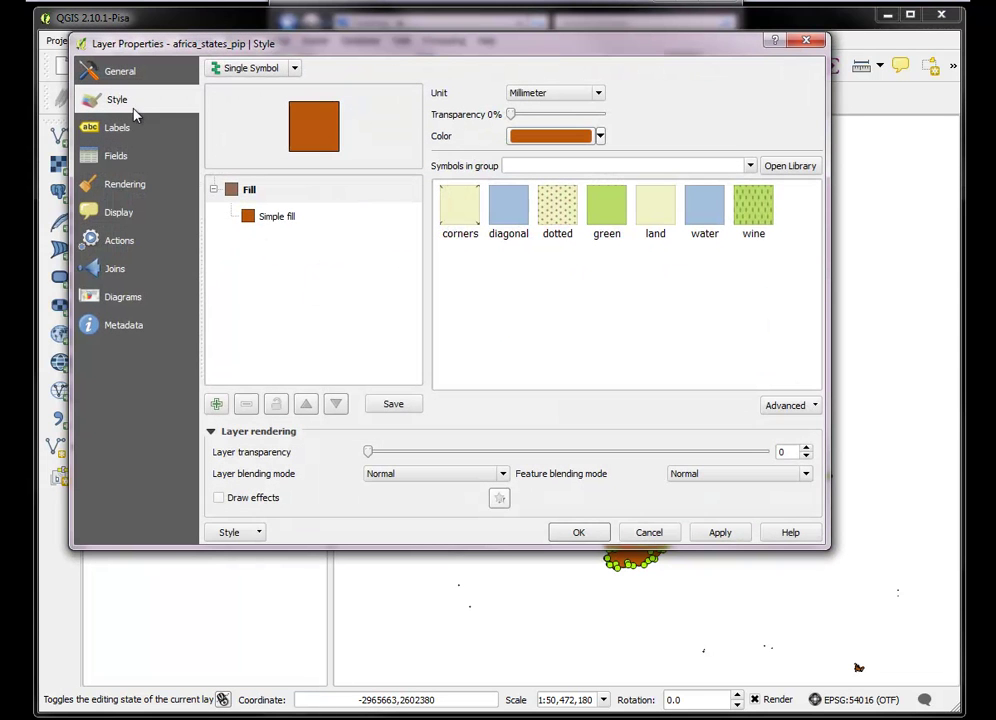
{"action": "left_click", "coordinate": [293, 69]}
{"action": "left_click", "coordinate": [256, 112]}
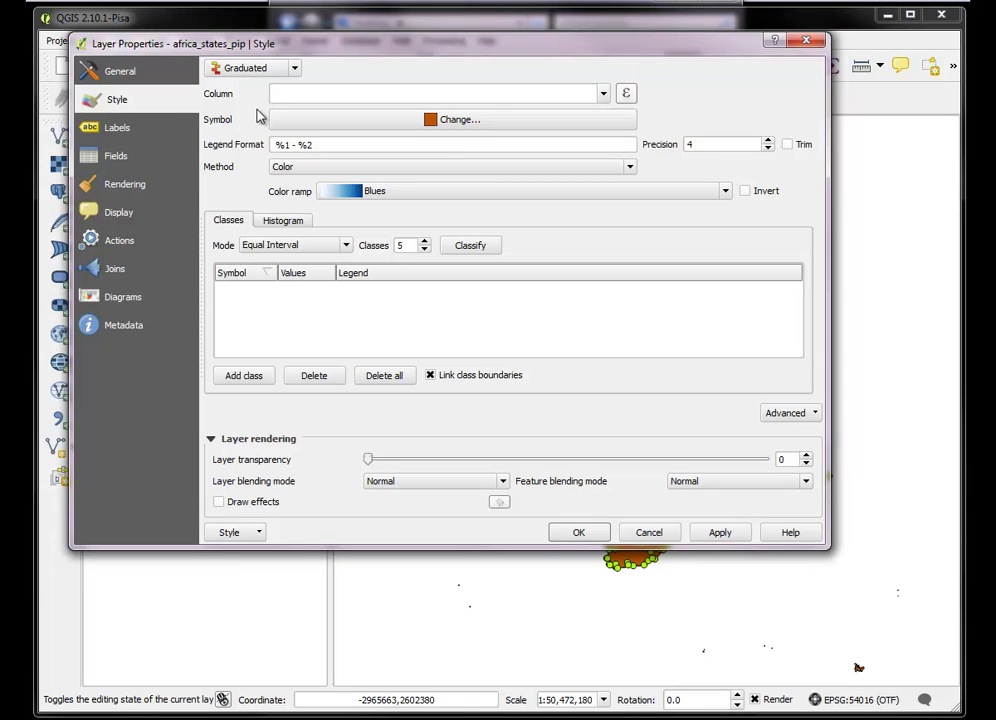
{"action": "left_click", "coordinate": [602, 96]}
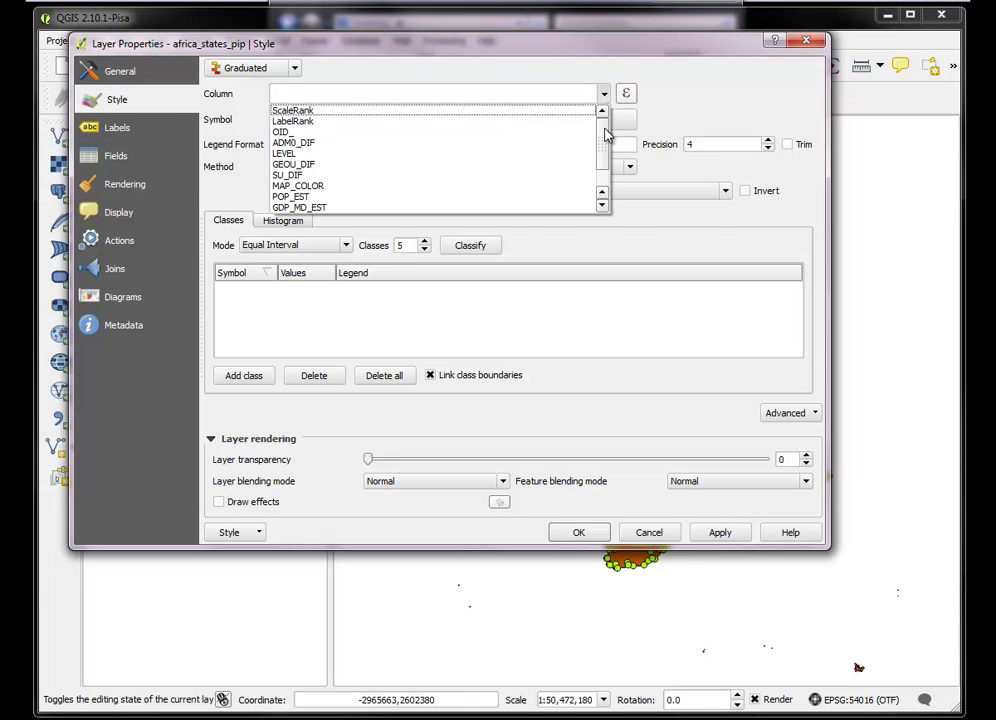
{"action": "scroll", "coordinate": [600, 160], "scroll_direction": "down", "scroll_amount": 1}
{"action": "left_click", "coordinate": [311, 209]}
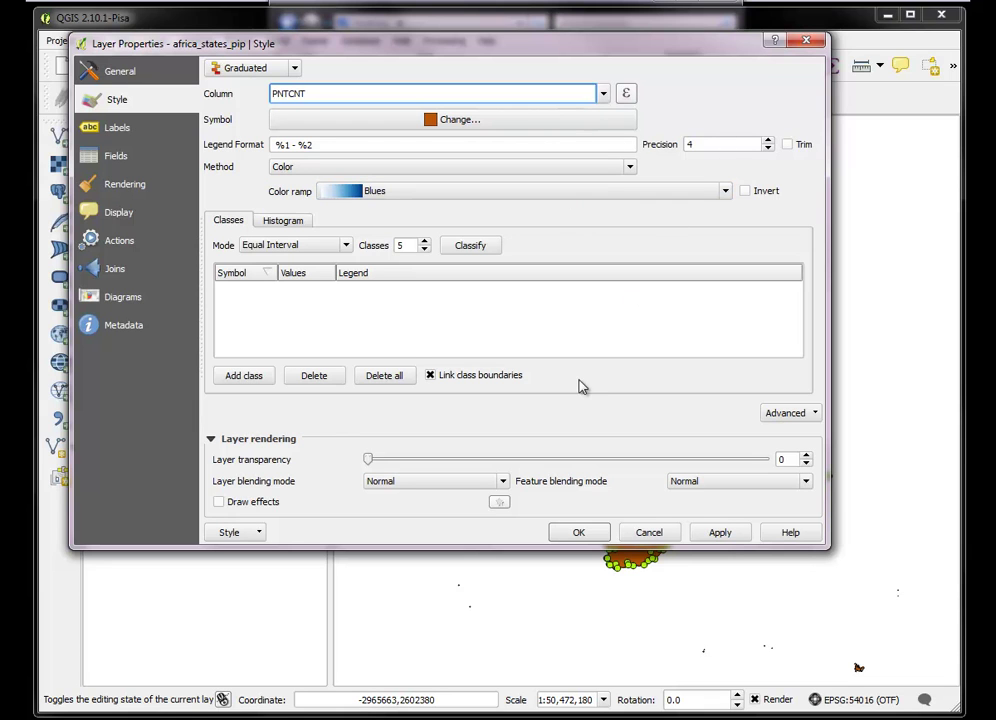
Generate five Blues classes from 0 to 91 and apply them to the map
{"action": "left_click", "coordinate": [718, 533]}
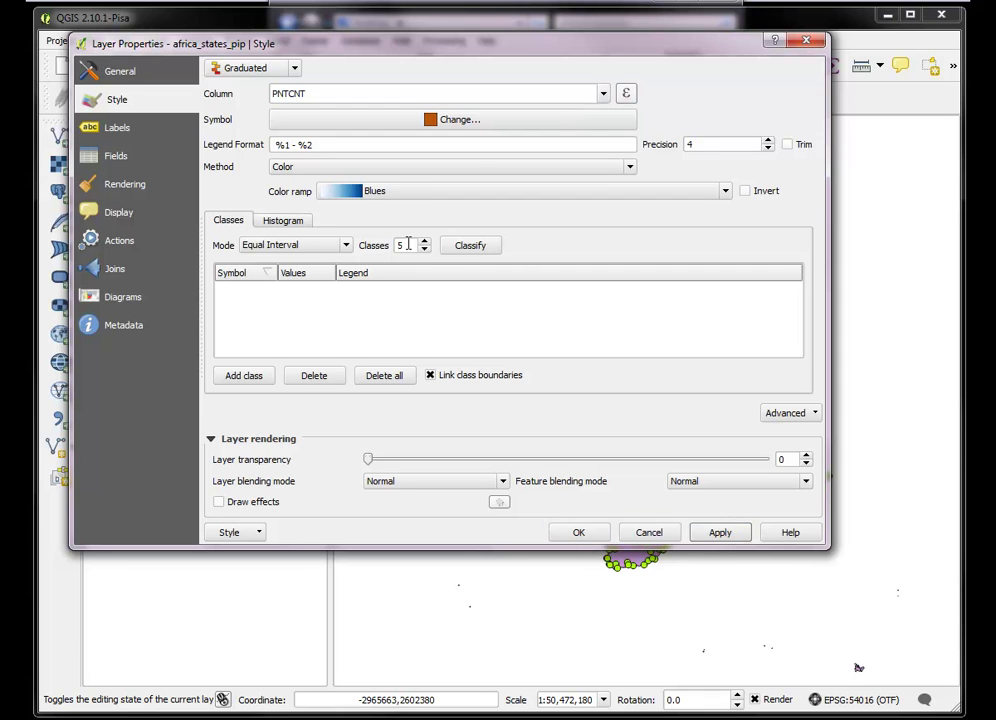
{"action": "left_click", "coordinate": [460, 248]}
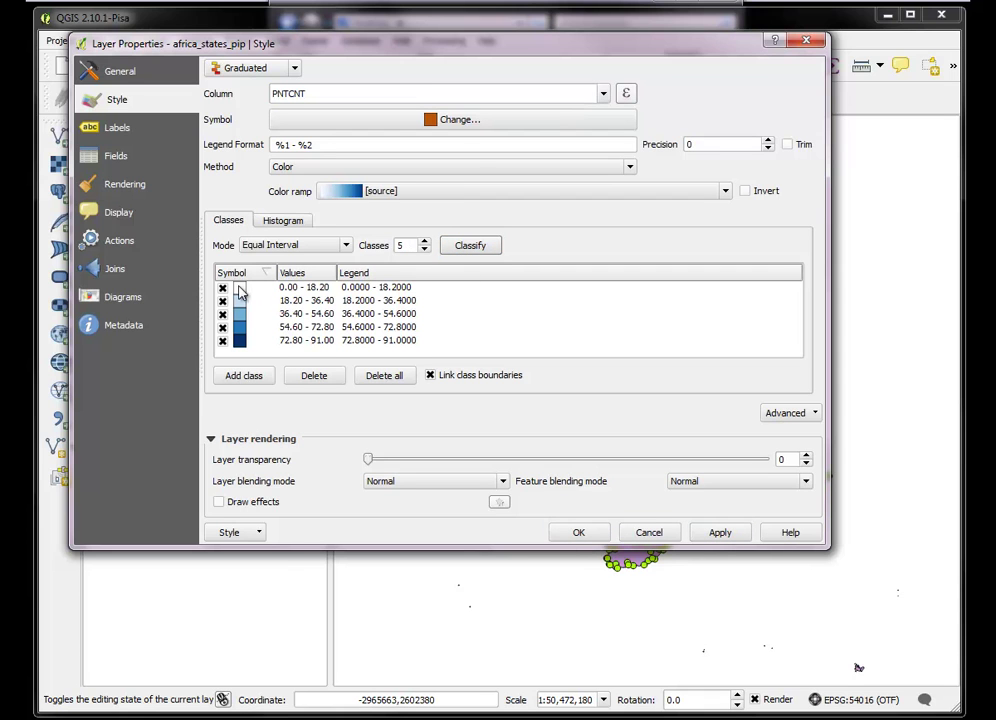
{"action": "left_click", "coordinate": [720, 533]}
{"action": "left_click_drag", "start_coordinate": [676, 55], "coordinate": [197, 316]}
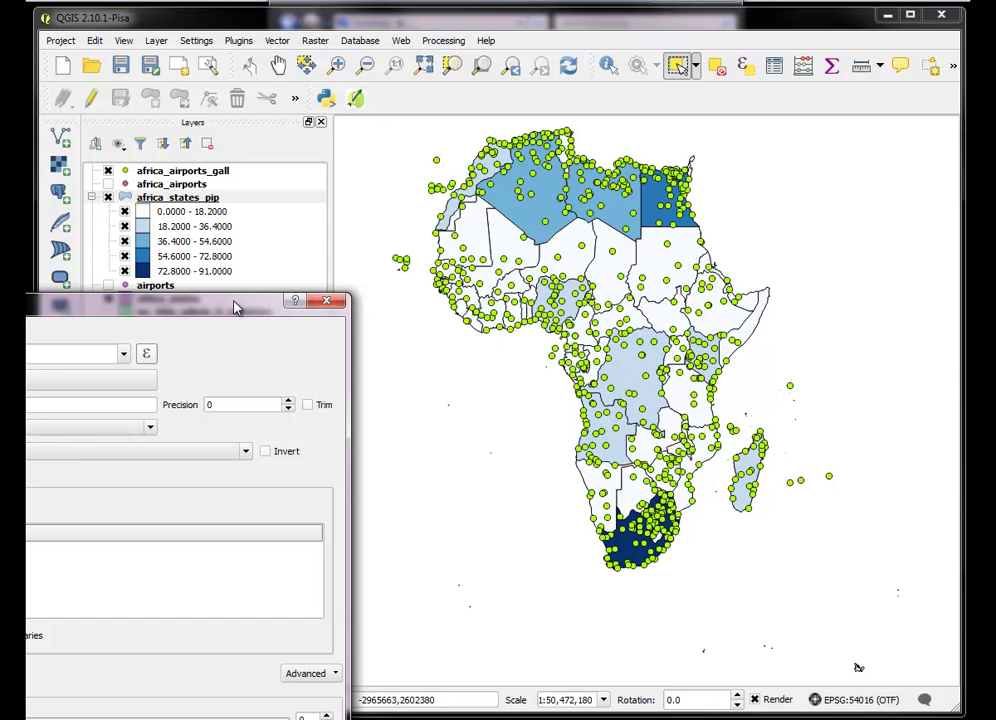
Reclassify the country colours using Natural Breaks (Jenks) and confirm the properties
{"action": "left_click_drag", "start_coordinate": [235, 307], "coordinate": [781, 126]}
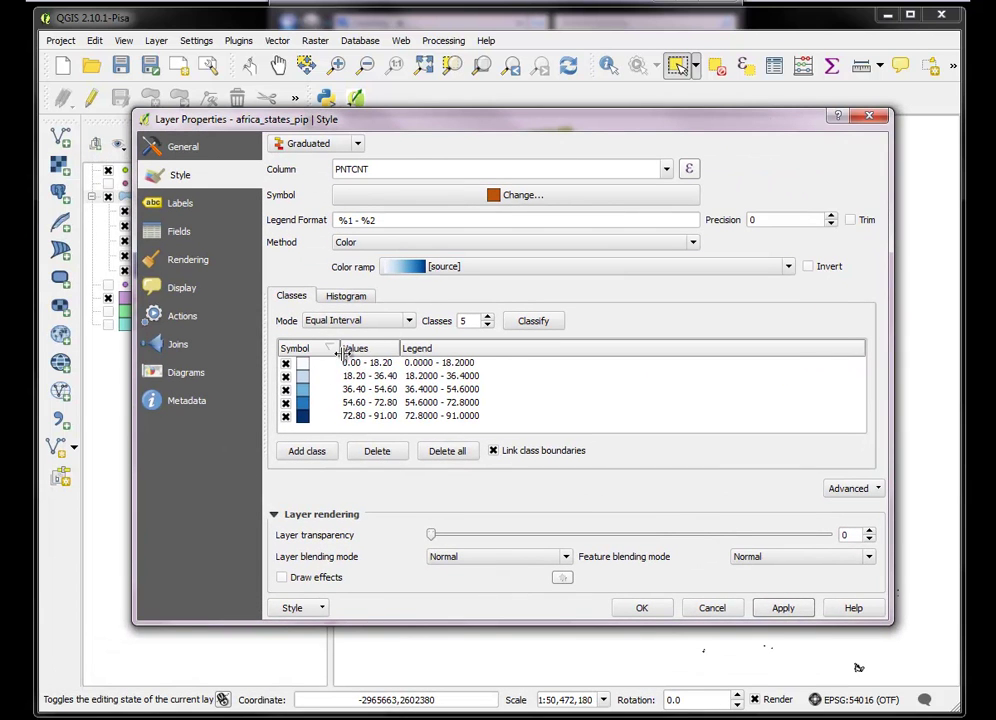
{"action": "left_click", "coordinate": [405, 321]}
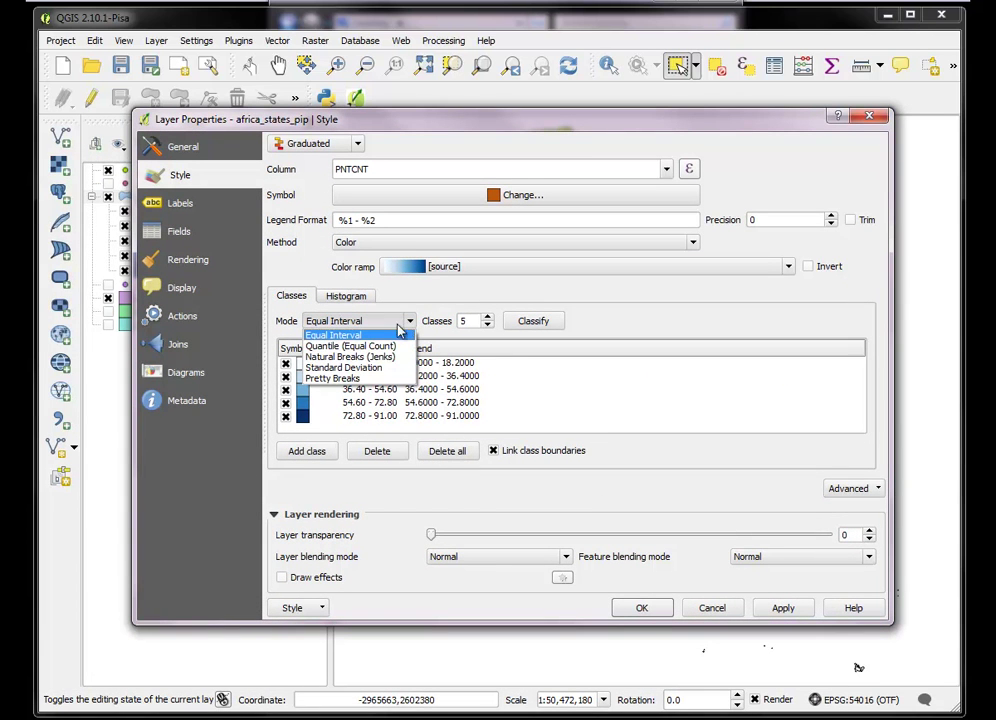
{"action": "left_click", "coordinate": [378, 356]}
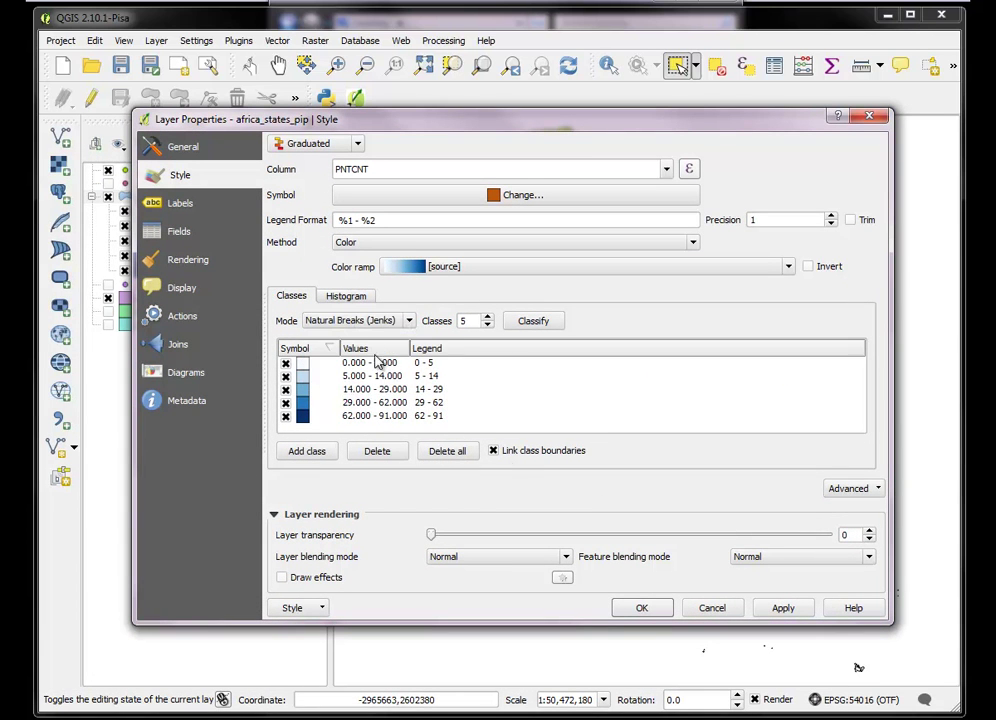
{"action": "left_click", "coordinate": [782, 612]}
{"action": "left_click", "coordinate": [638, 609]}
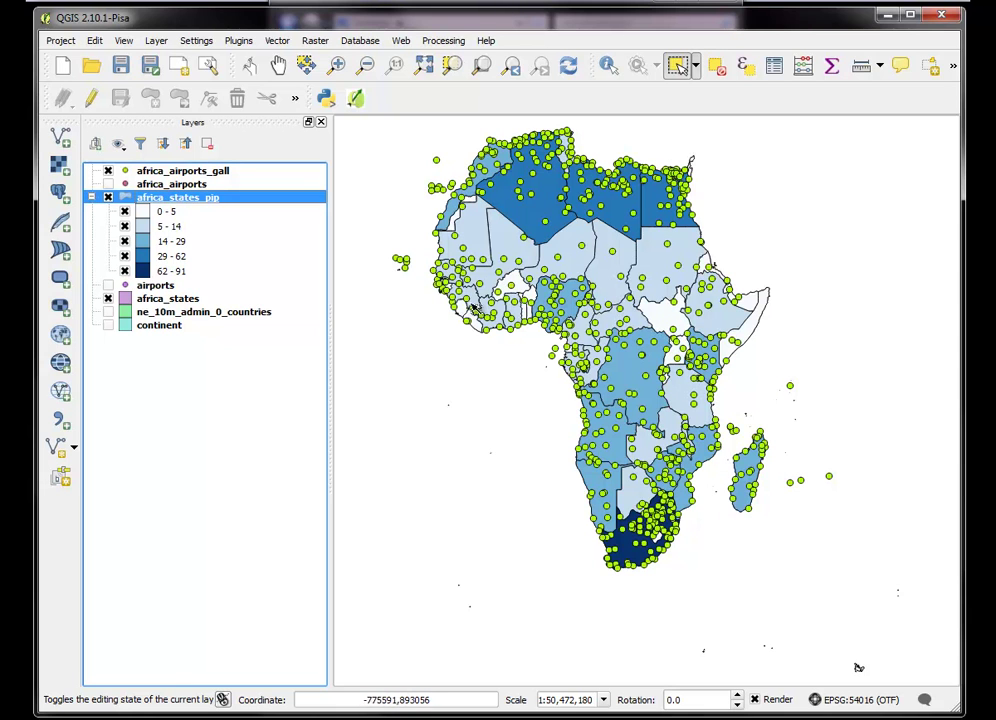
Hide the africa_airports_gall point layer
{"action": "left_click", "coordinate": [109, 172]}
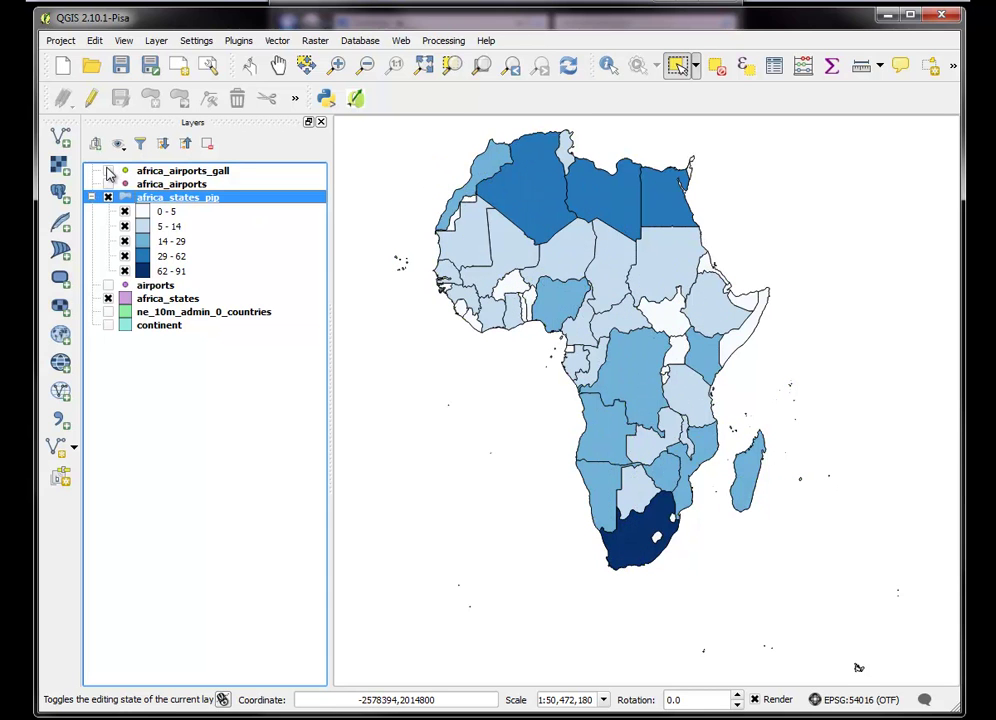
{"action": "left_click", "coordinate": [109, 172]}
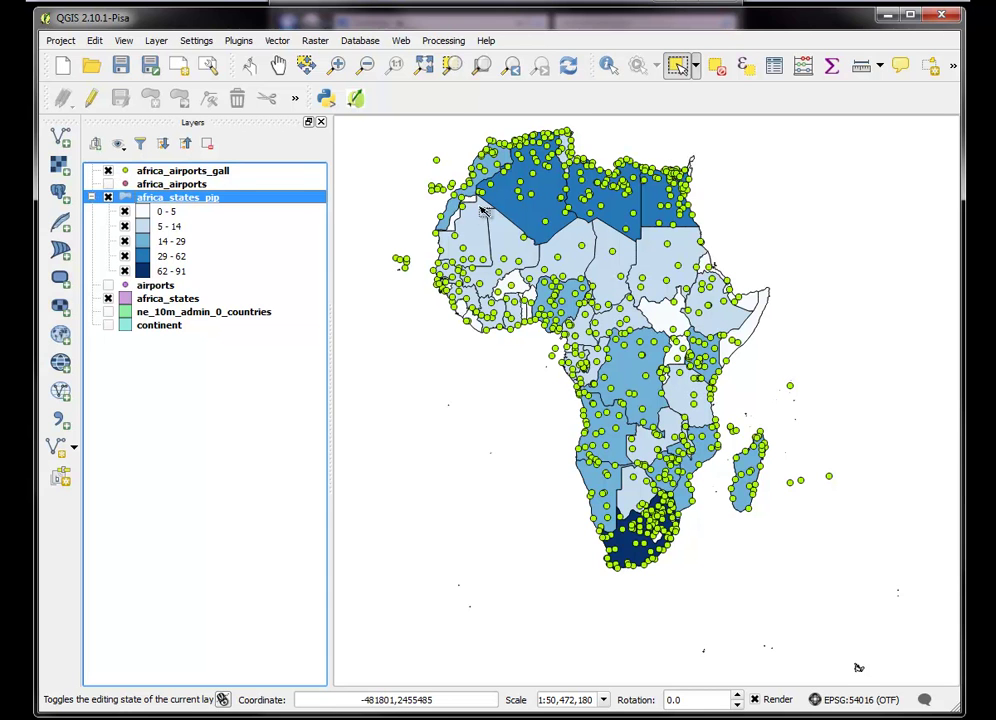
{"action": "left_click", "coordinate": [109, 172]}
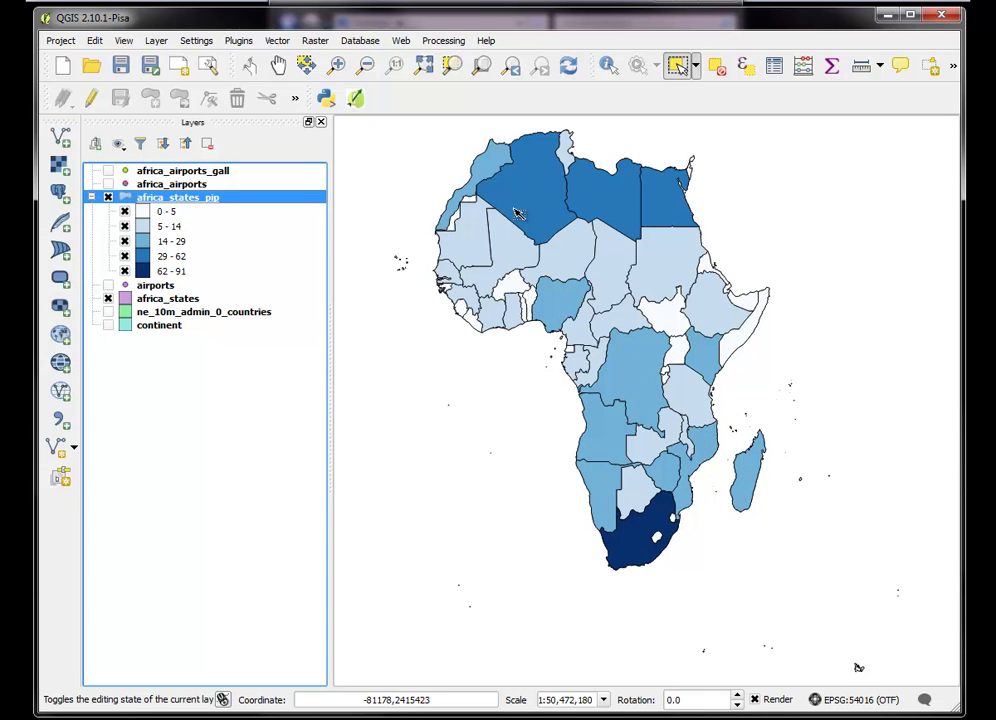
Turn on labels for africa_states_pip using the PNTCNT field
{"action": "right_click", "coordinate": [194, 207]}
{"action": "left_click", "coordinate": [234, 463]}
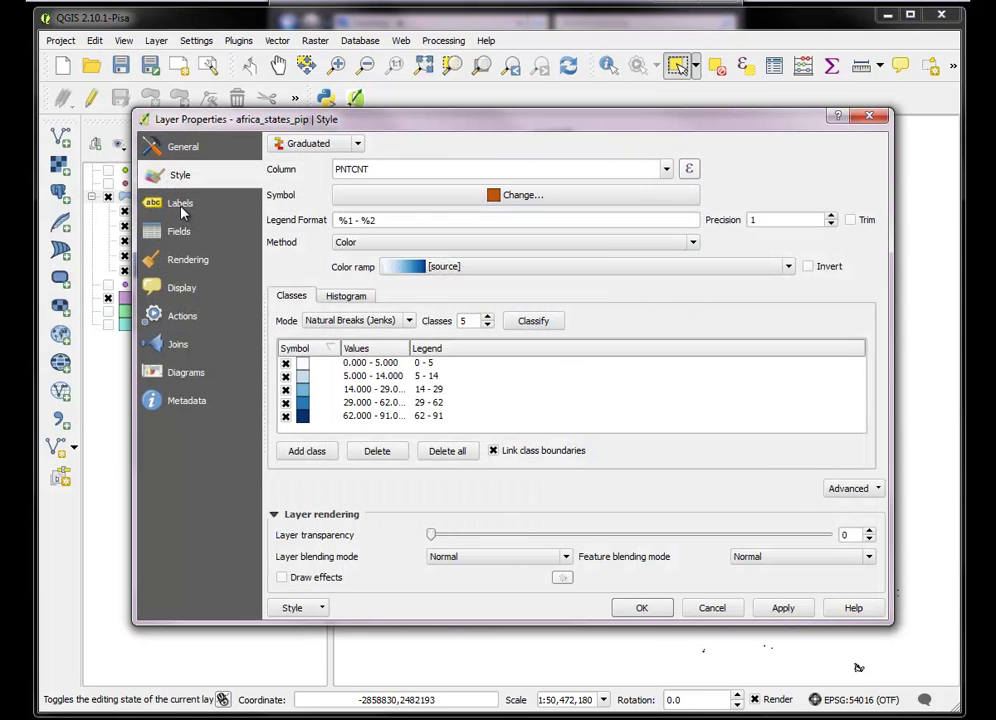
{"action": "left_click", "coordinate": [181, 206]}
{"action": "left_click", "coordinate": [281, 145]}
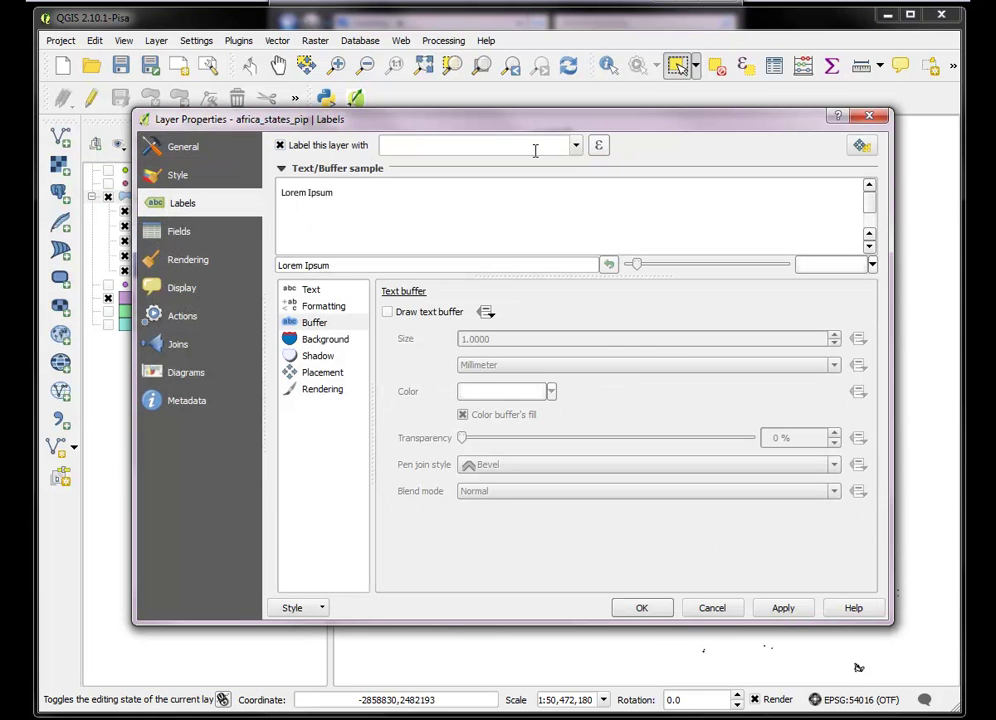
{"action": "left_click", "coordinate": [578, 146]}
{"action": "left_click_drag", "start_coordinate": [576, 183], "coordinate": [573, 245]}
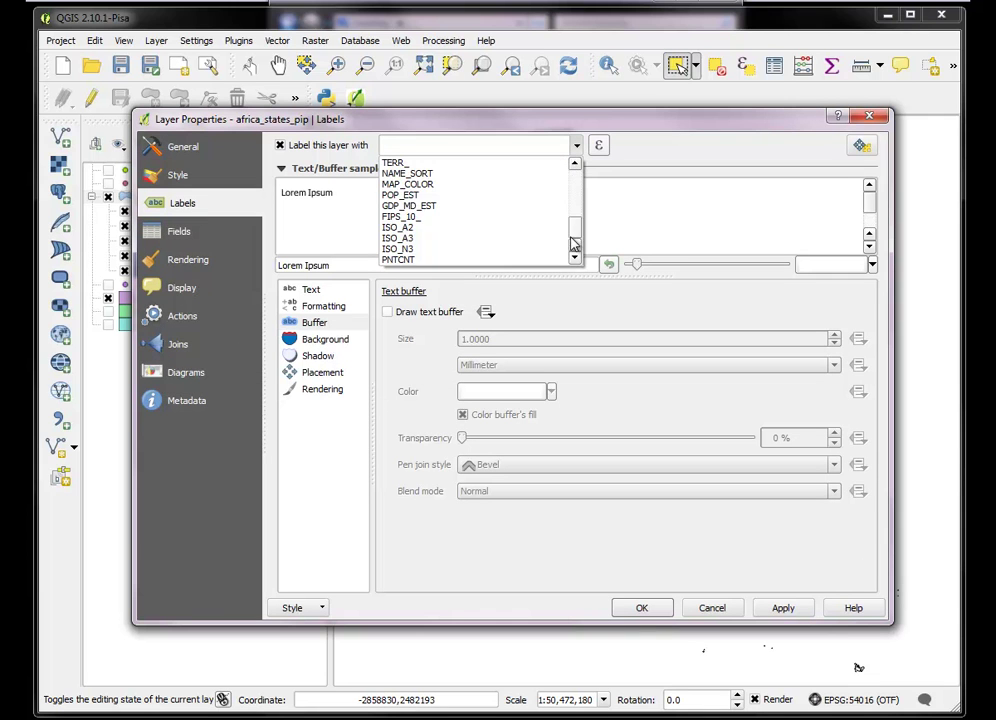
{"action": "left_click", "coordinate": [413, 262]}
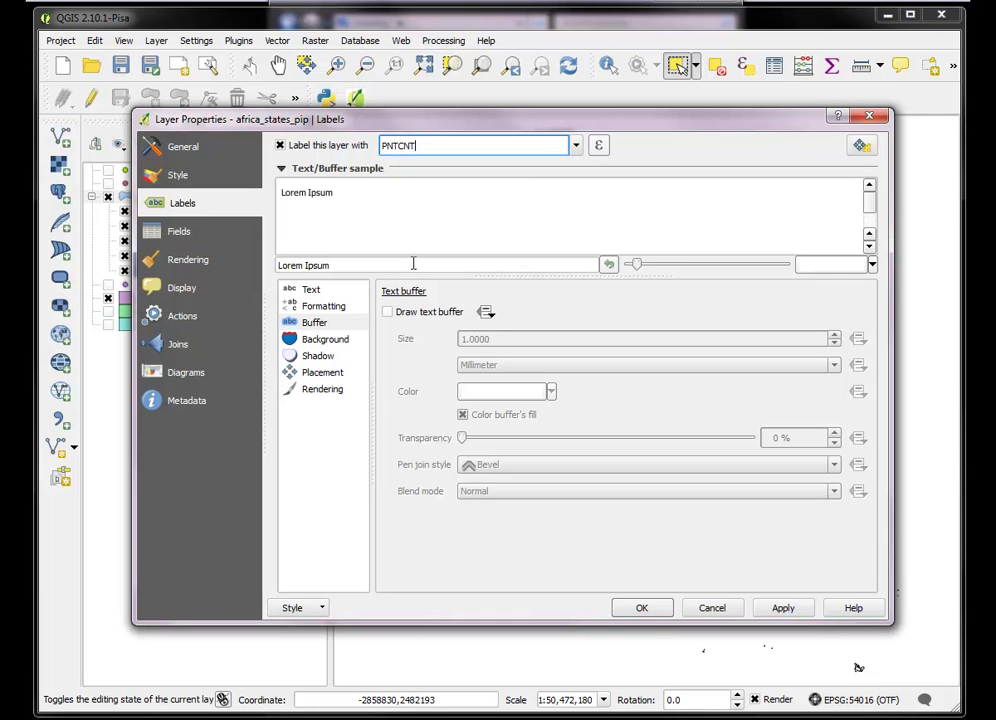
Style the labels as 12.25-point yellow text with a 1.1 mm black buffer and apply
{"action": "left_click", "coordinate": [310, 289]}
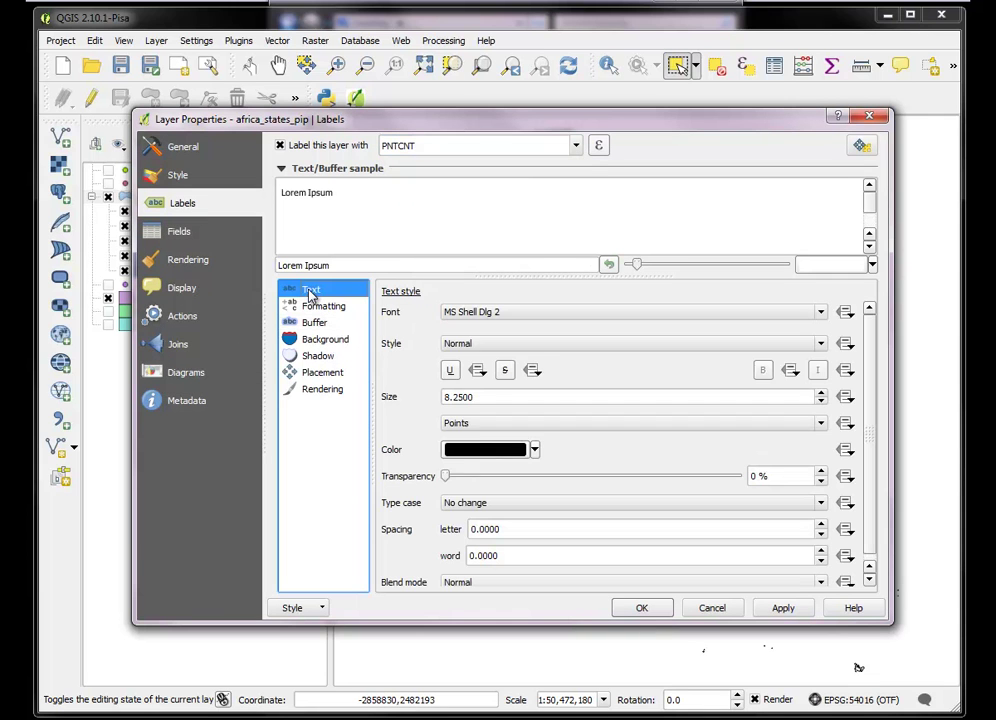
{"action": "left_click", "coordinate": [535, 453]}
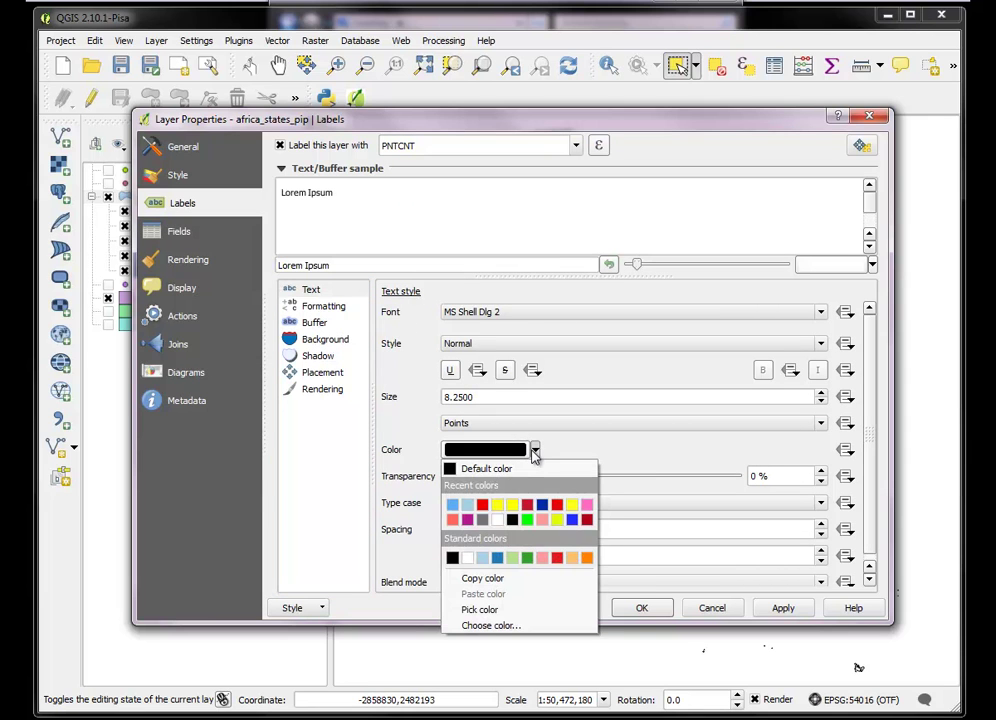
{"action": "left_click", "coordinate": [500, 513]}
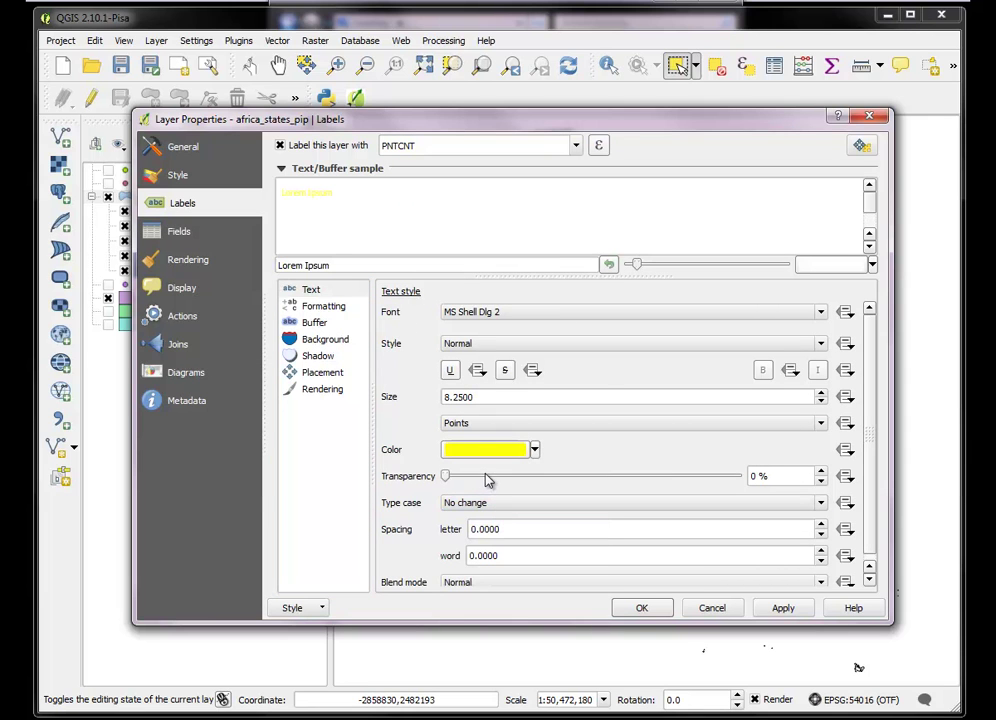
{"action": "left_click", "coordinate": [316, 323]}
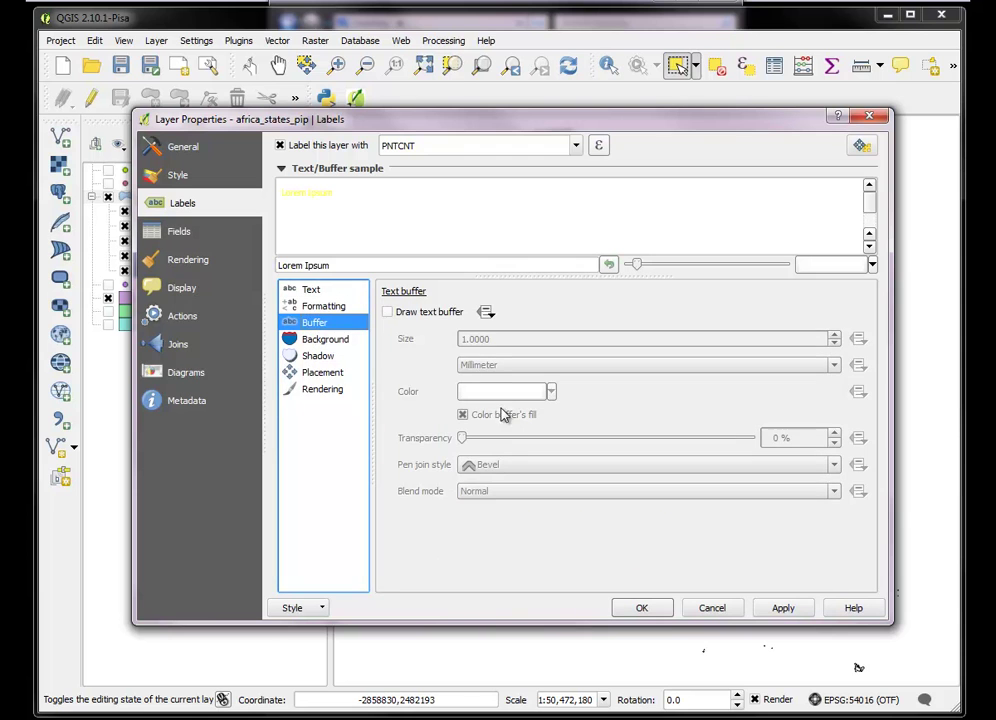
{"action": "left_click", "coordinate": [388, 312]}
{"action": "left_click", "coordinate": [551, 392]}
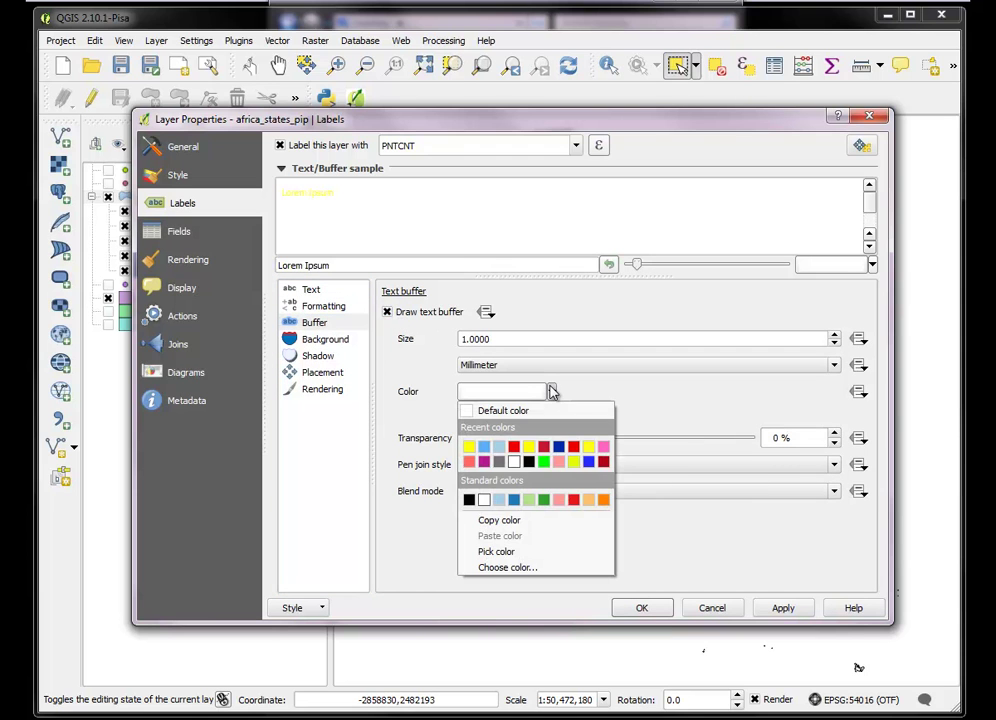
{"action": "left_click", "coordinate": [468, 499]}
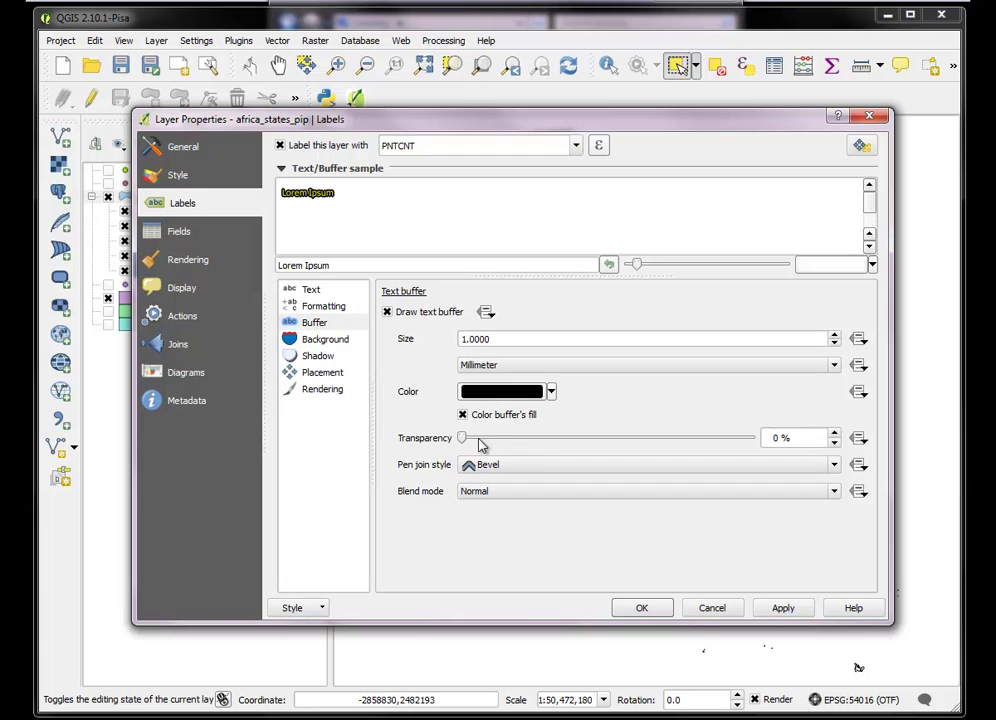
{"action": "left_click", "coordinate": [833, 336]}
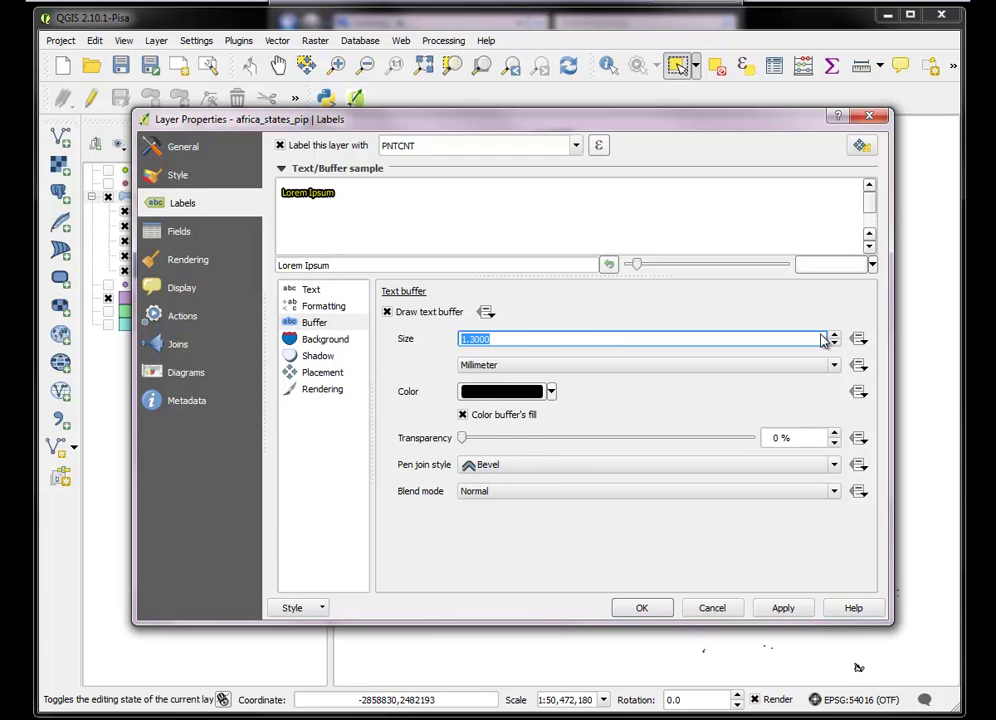
{"action": "left_click", "coordinate": [311, 289]}
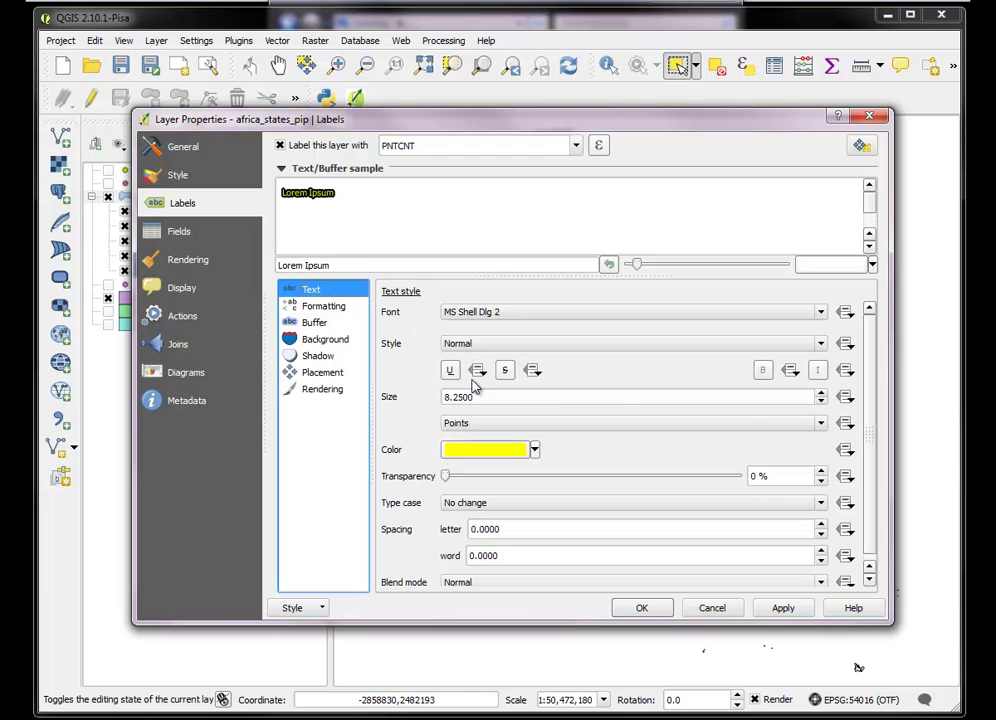
{"action": "scroll", "coordinate": [818, 397], "scroll_direction": "up", "scroll_amount": 4}
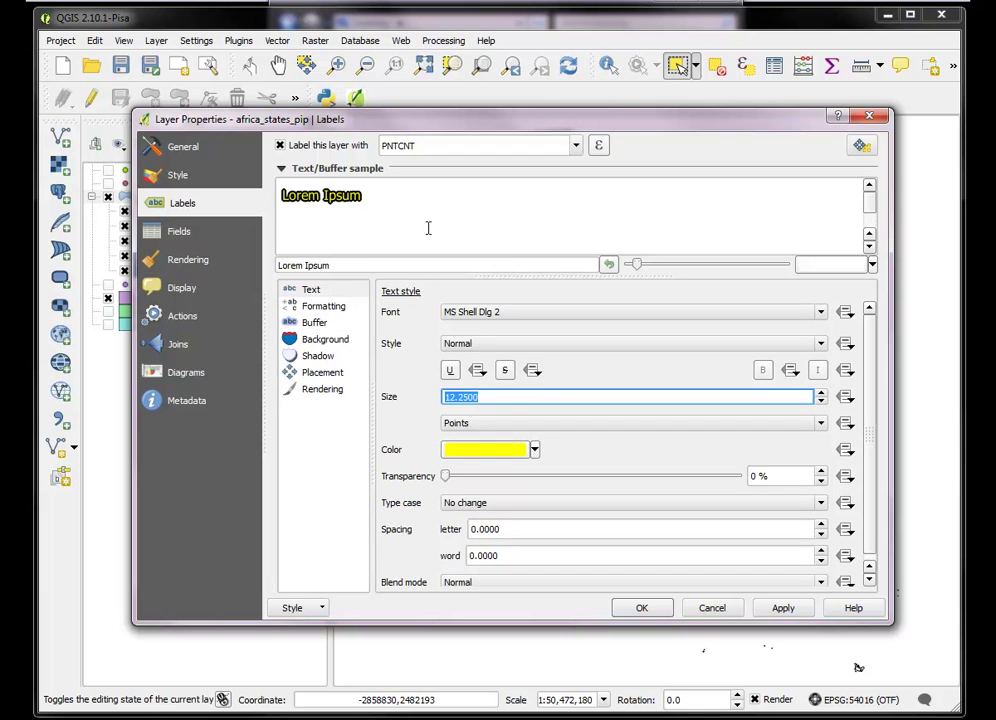
{"action": "left_click", "coordinate": [782, 607]}
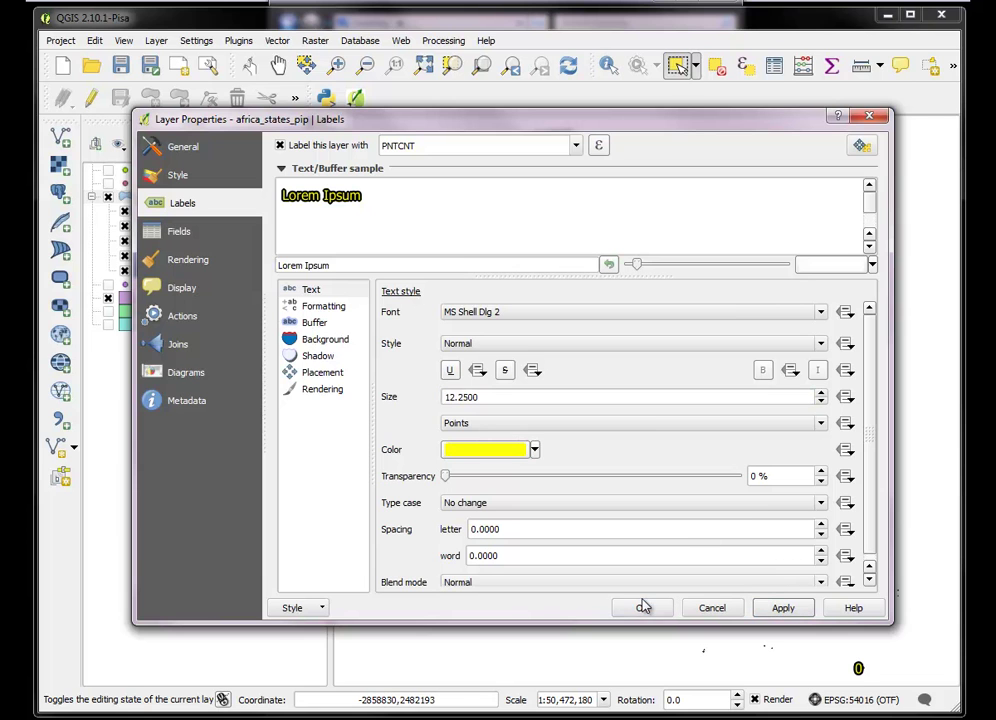
Confirm the layer properties so yellow counts, like 91 on South Africa, appear
{"action": "left_click", "coordinate": [642, 607]}
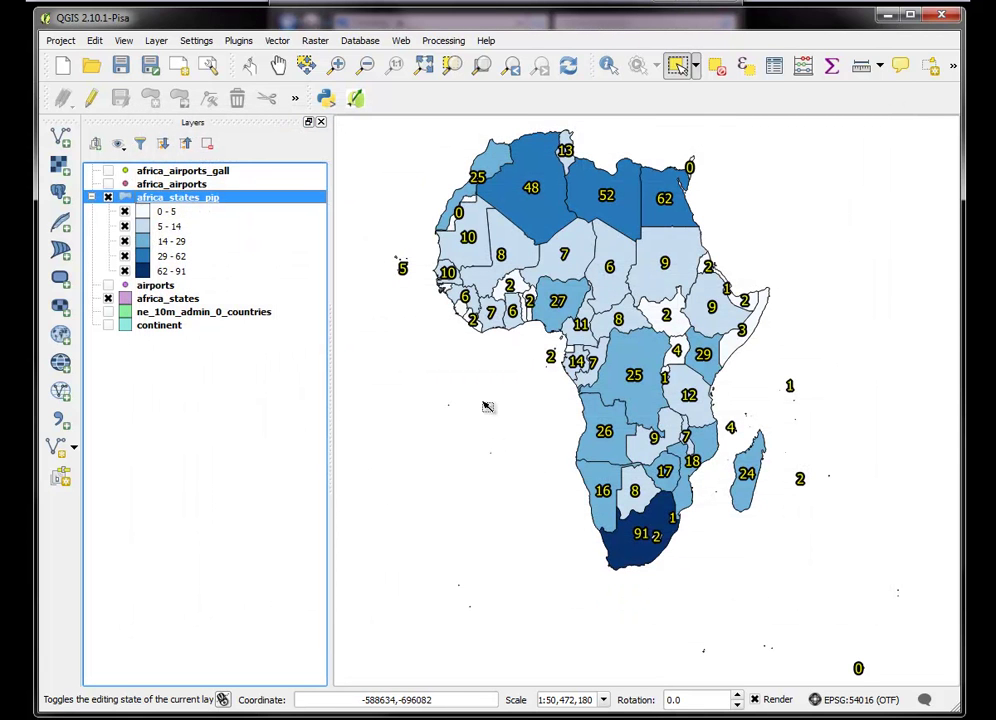